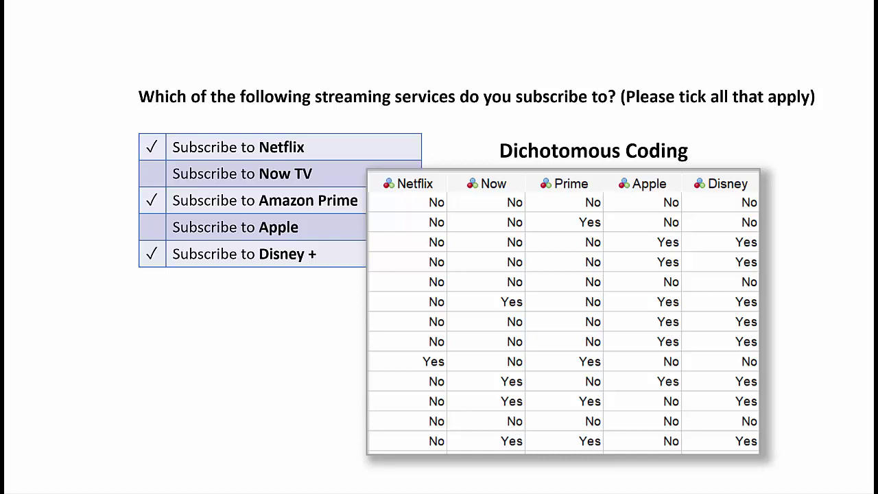
Advance to the movie-genre question slide with Drama, Action and Sci-Fi / Fantasy checked.
{"action": "key", "text": "Right"}
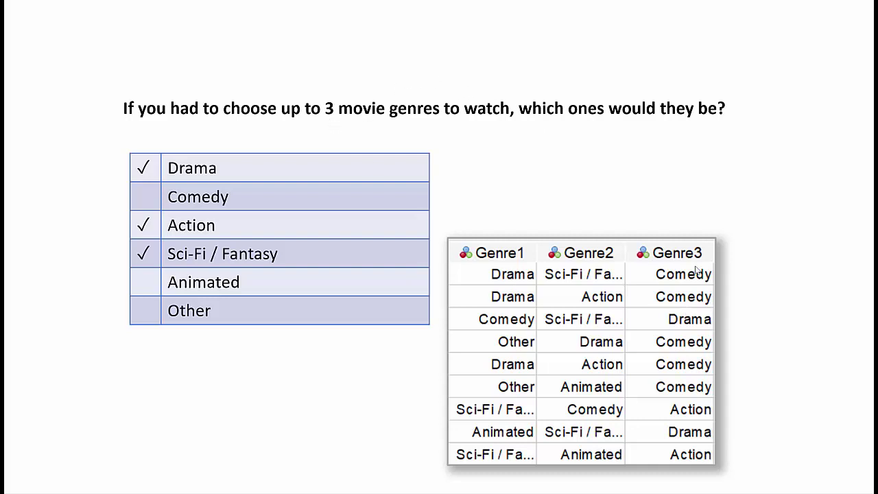
Reveal the Category Coding heading above the Genre1–Genre3 data table.
{"action": "key", "text": "Right"}
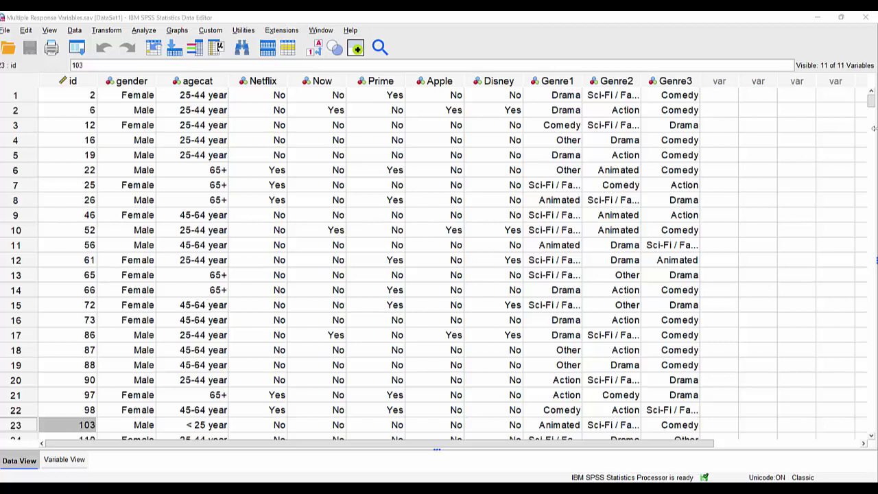
Select the Netflix through Disney columns together, after briefly selecting Genre1–Genre3.
{"action": "left_click", "coordinate": [259, 82]}
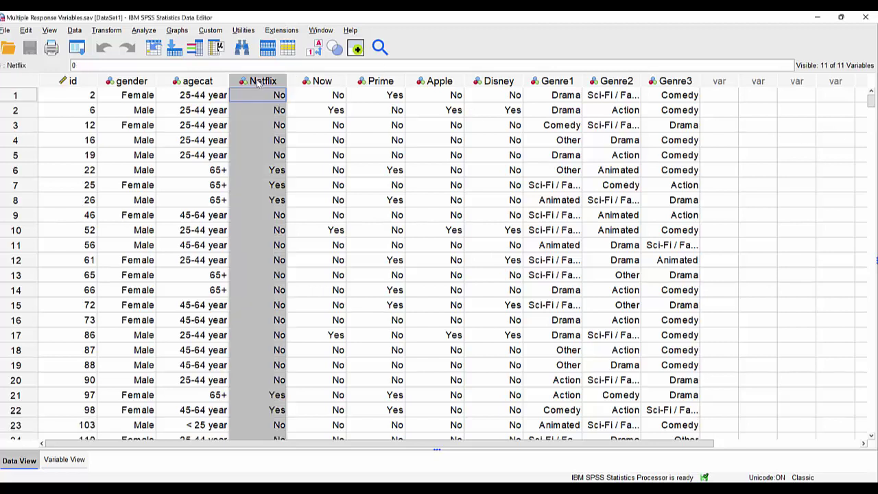
{"action": "left_click_drag", "start_coordinate": [259, 82], "coordinate": [487, 82]}
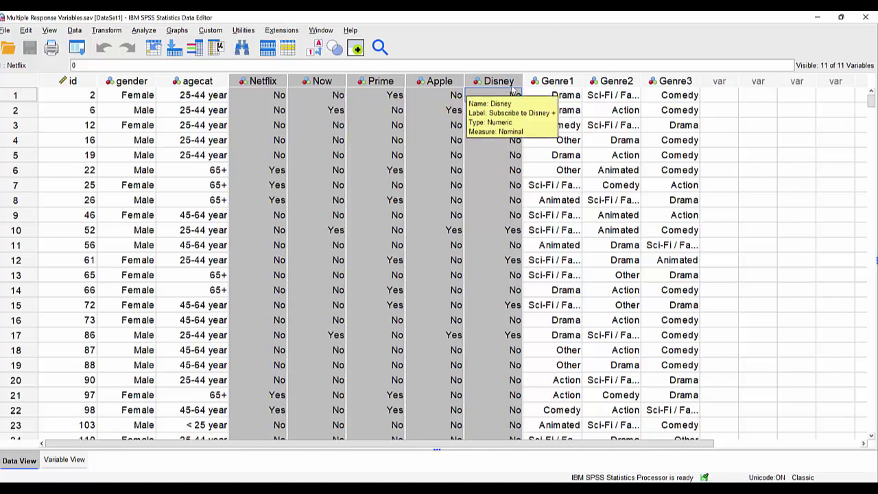
{"action": "left_click", "coordinate": [552, 82]}
{"action": "left_click", "coordinate": [686, 83], "text": "shift"}
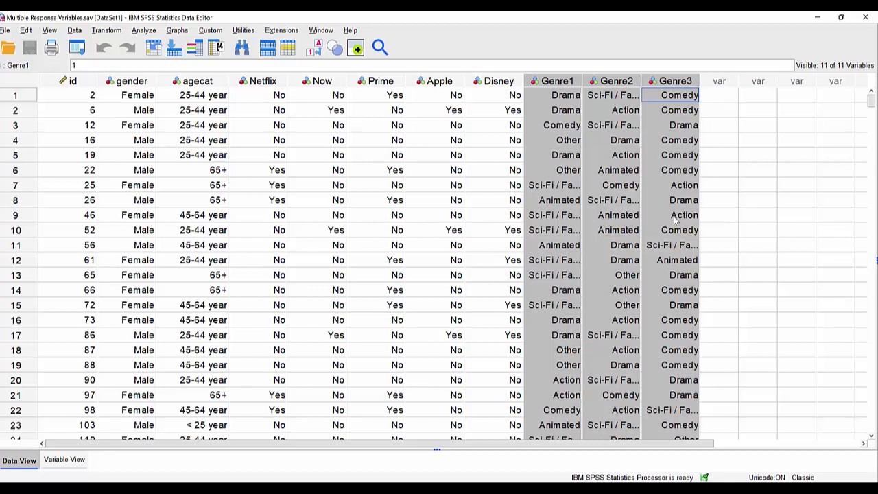
{"action": "left_click", "coordinate": [248, 82]}
{"action": "left_click_drag", "start_coordinate": [290, 82], "coordinate": [481, 81]}
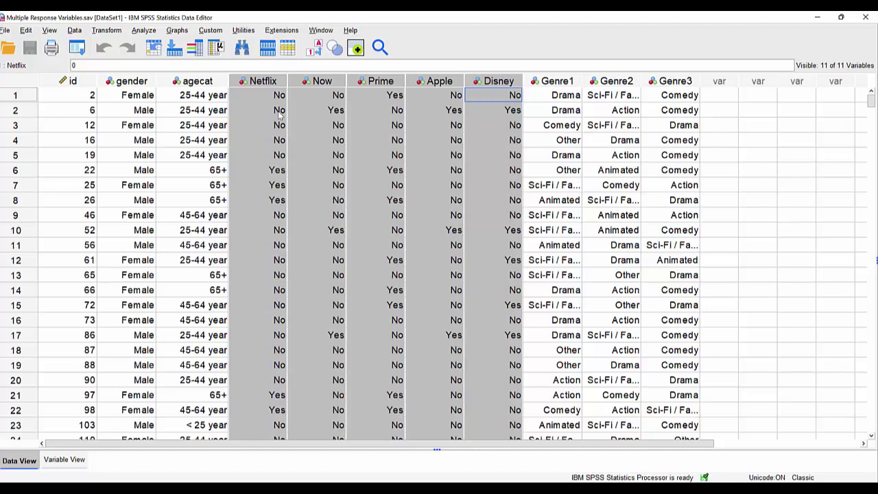
Open Define Multiple Response Sets from Analyze > Tables and move the dialog up-left.
{"action": "left_click", "coordinate": [139, 32]}
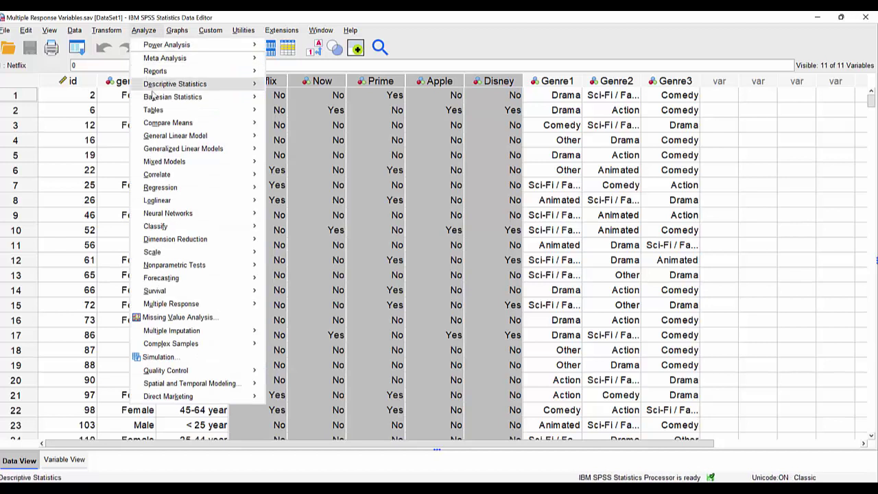
{"action": "mouse_move", "coordinate": [233, 111]}
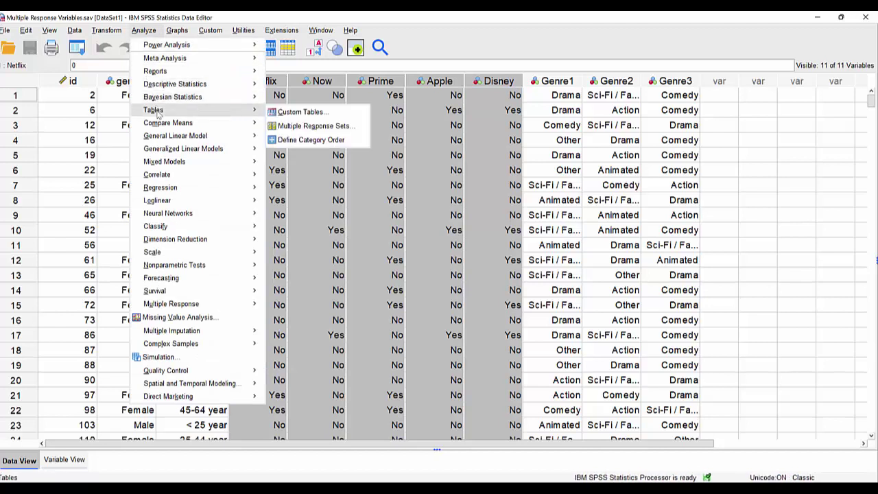
{"action": "left_click", "coordinate": [331, 131]}
{"action": "left_click_drag", "start_coordinate": [371, 94], "coordinate": [283, 72]}
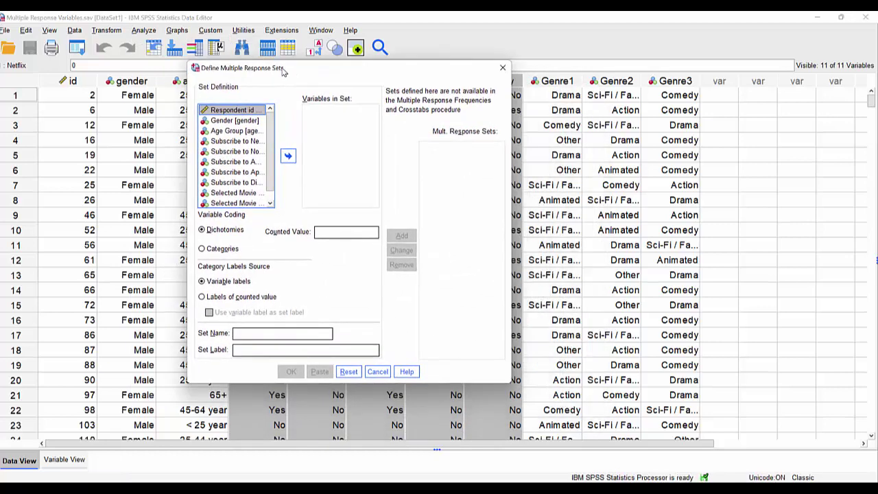
Move the five Subscribe variables, Netflix to Disney, into Variables in Set.
{"action": "left_click_drag", "start_coordinate": [186, 156], "coordinate": [135, 156]}
{"action": "right_click", "coordinate": [199, 152]}
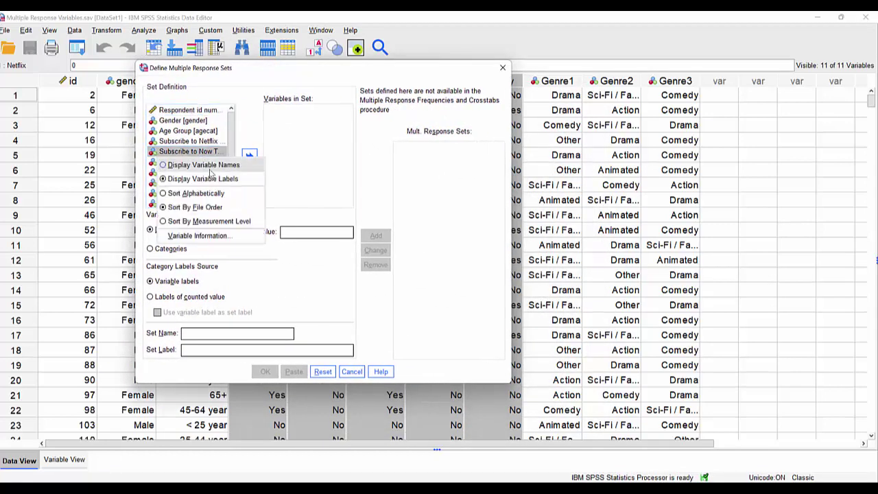
{"action": "left_click", "coordinate": [205, 166]}
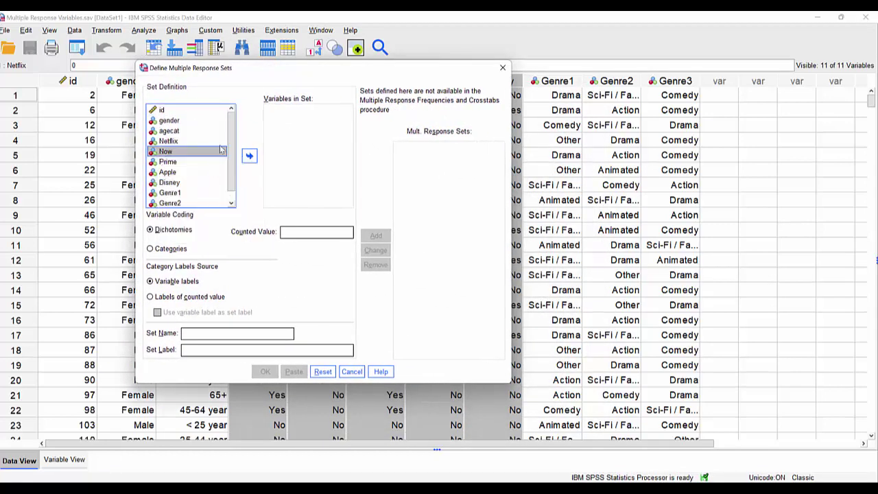
{"action": "left_click", "coordinate": [170, 142]}
{"action": "right_click", "coordinate": [170, 143]}
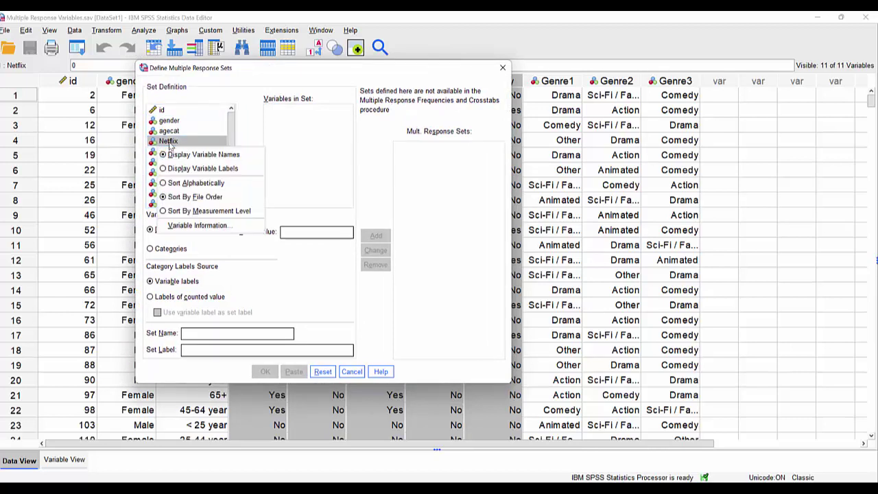
{"action": "left_click", "coordinate": [194, 167]}
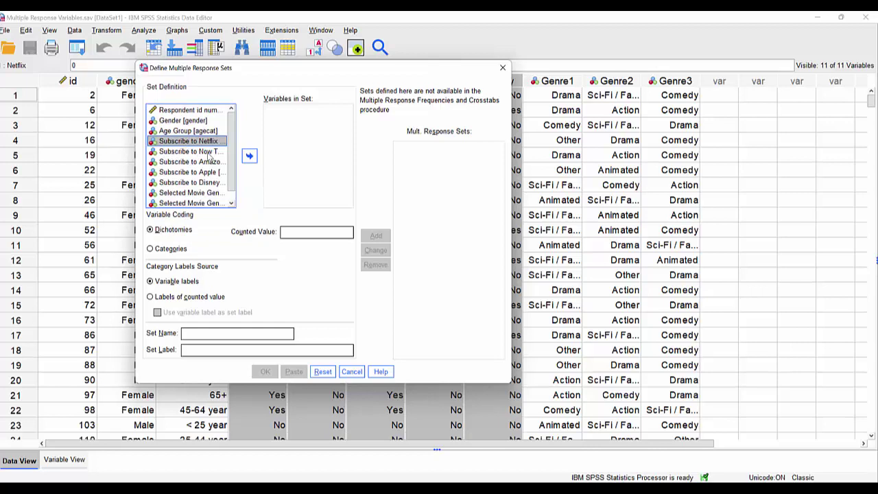
{"action": "scroll", "coordinate": [231, 168], "scroll_direction": "down", "scroll_amount": 1}
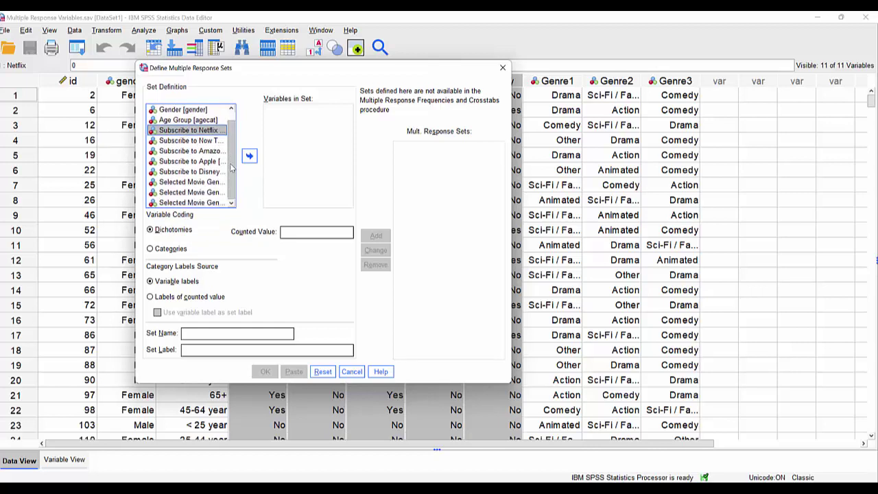
{"action": "left_click", "coordinate": [176, 173], "text": "shift"}
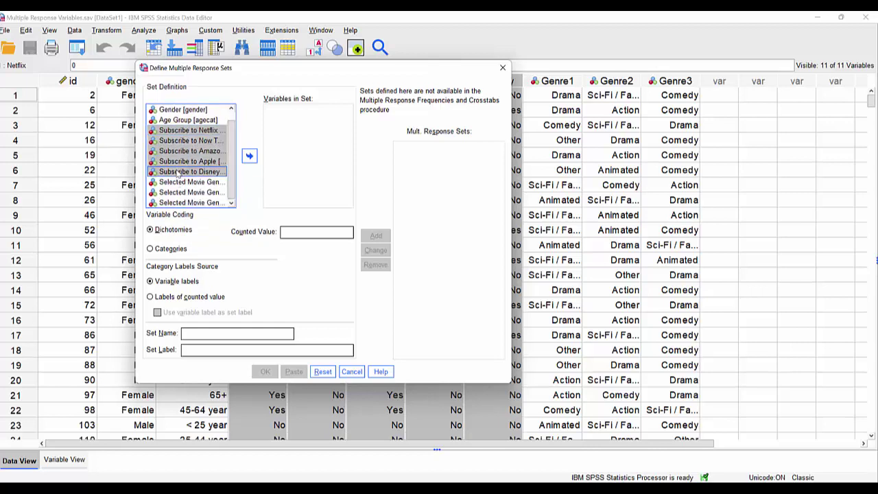
{"action": "left_click", "coordinate": [249, 157]}
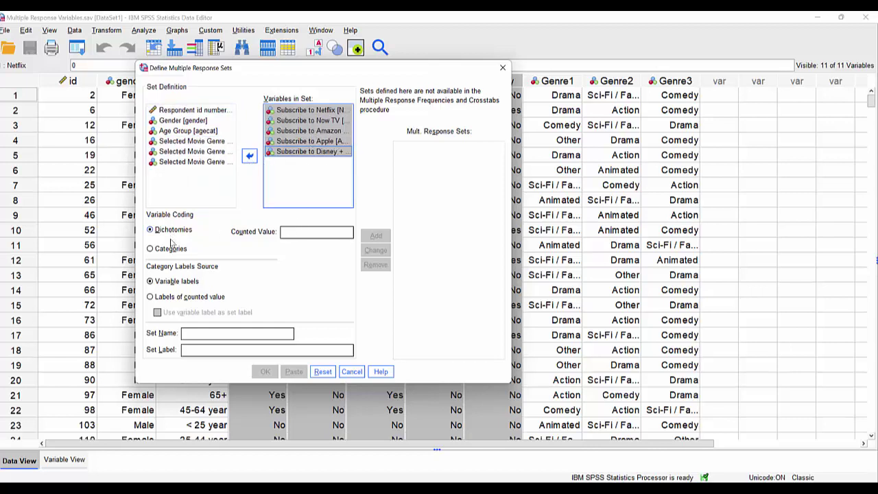
Keep Dichotomies coding after checking the No/Yes value labels, then select Counted Value.
{"action": "left_click", "coordinate": [171, 248]}
{"action": "left_click", "coordinate": [171, 233]}
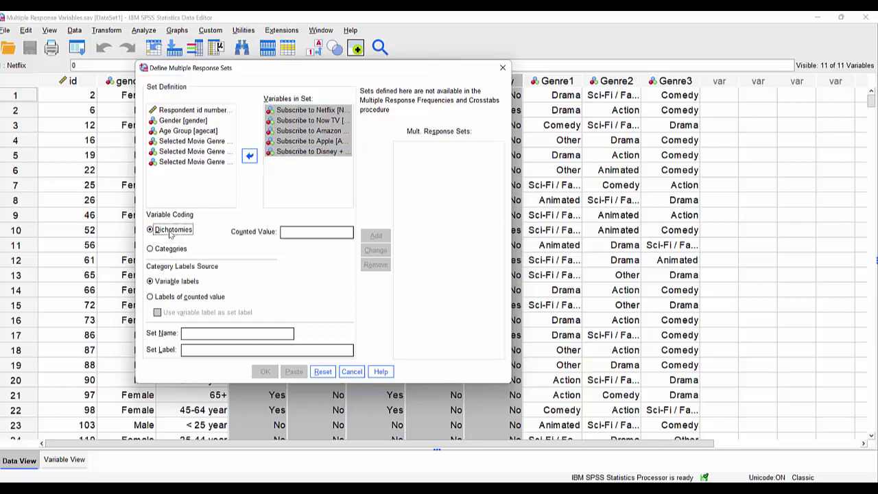
{"action": "left_click", "coordinate": [317, 132]}
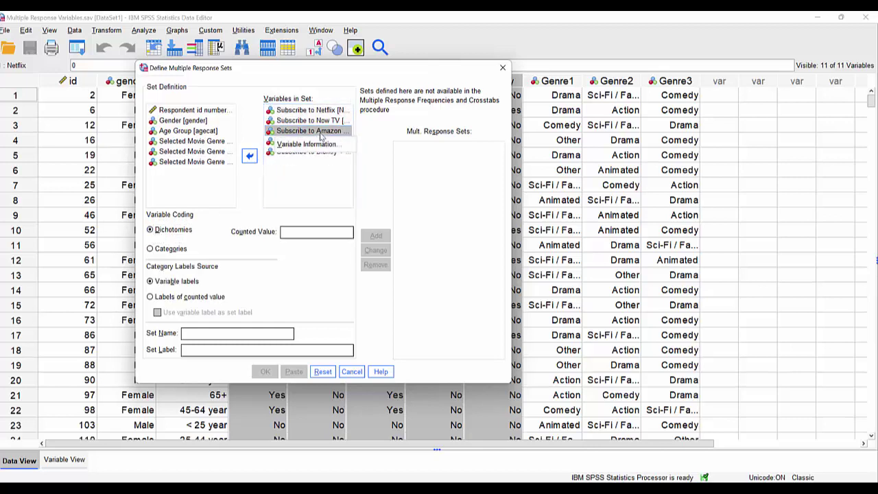
{"action": "left_click", "coordinate": [329, 144]}
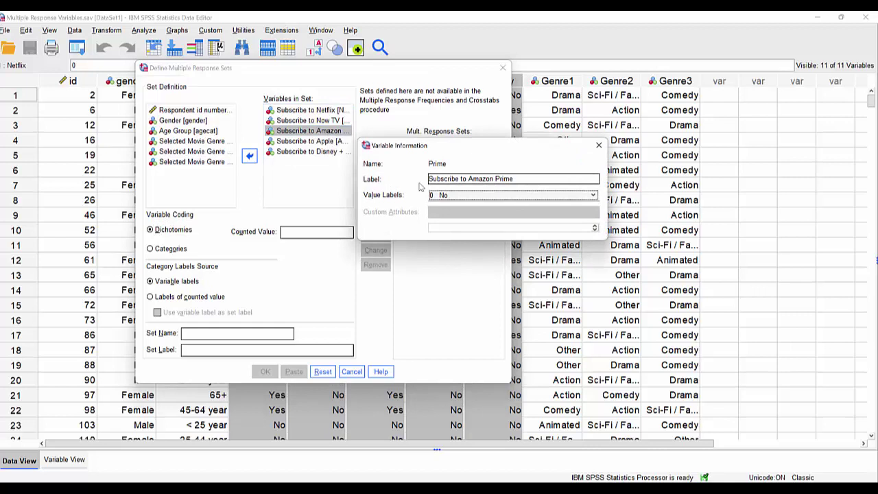
{"action": "left_click", "coordinate": [442, 196]}
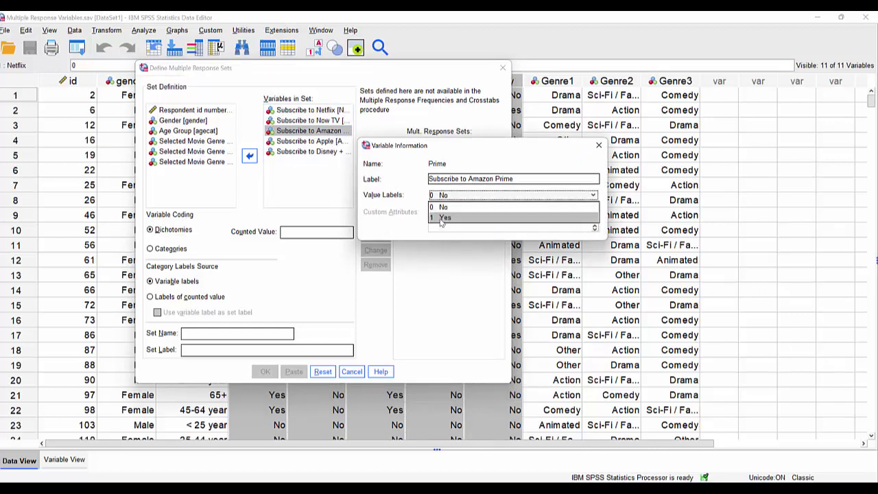
{"action": "left_click", "coordinate": [319, 186]}
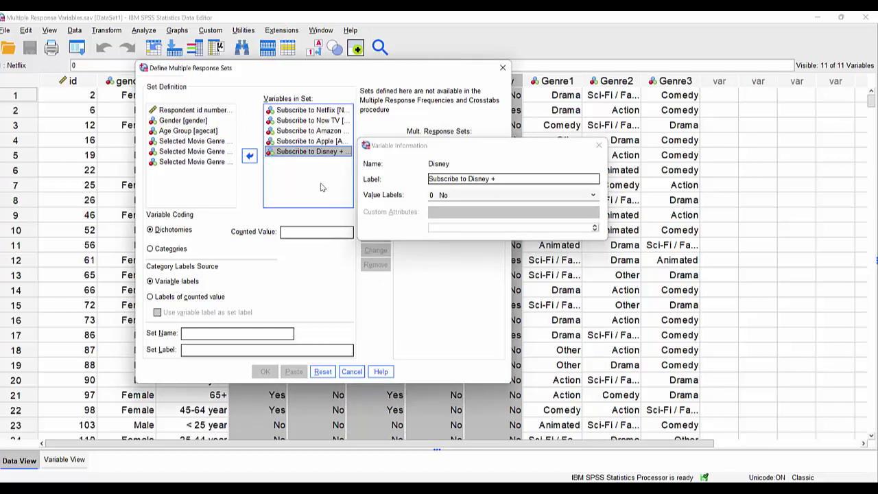
{"action": "left_click", "coordinate": [599, 146]}
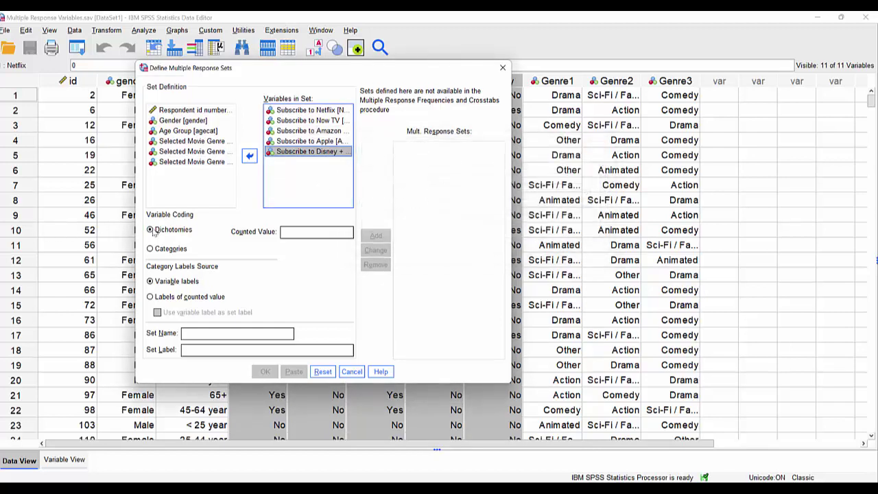
{"action": "left_click", "coordinate": [288, 233]}
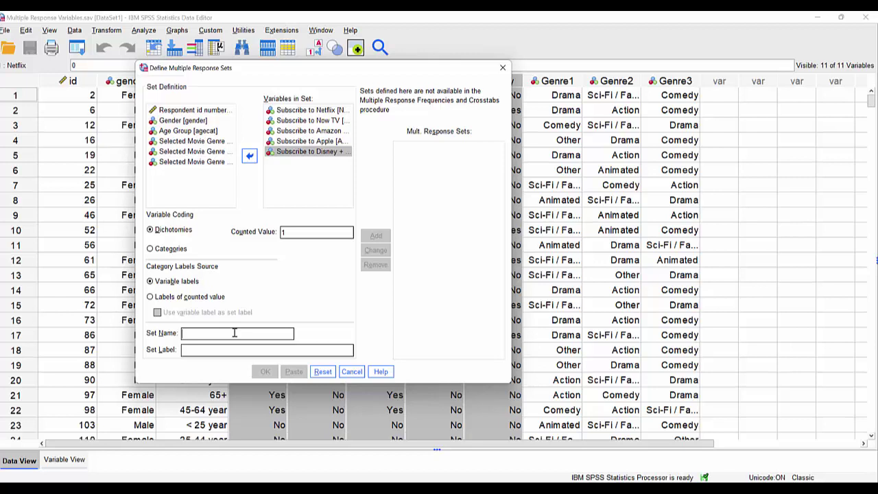
Name the set subscription, label it 'Streaming services subscribed', add it and confirm.
{"action": "type", "text": "subscription"}
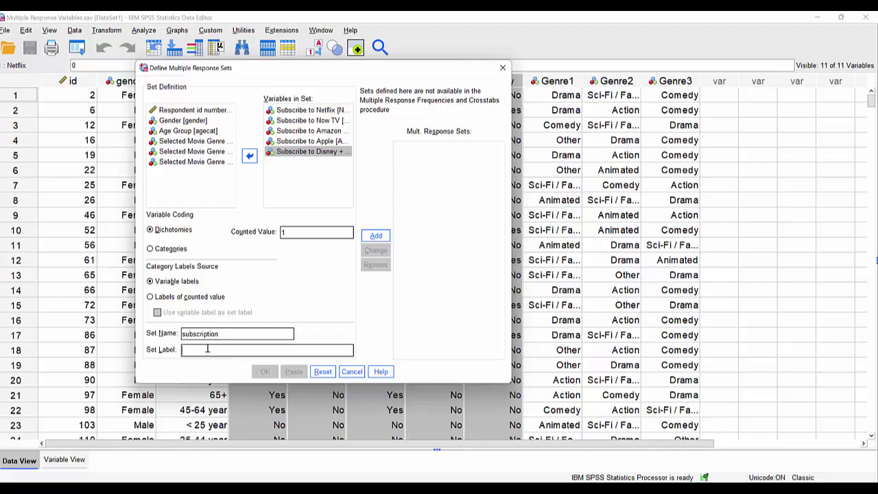
{"action": "left_click", "coordinate": [206, 349]}
{"action": "type", "text": "Streaming services subsc"}
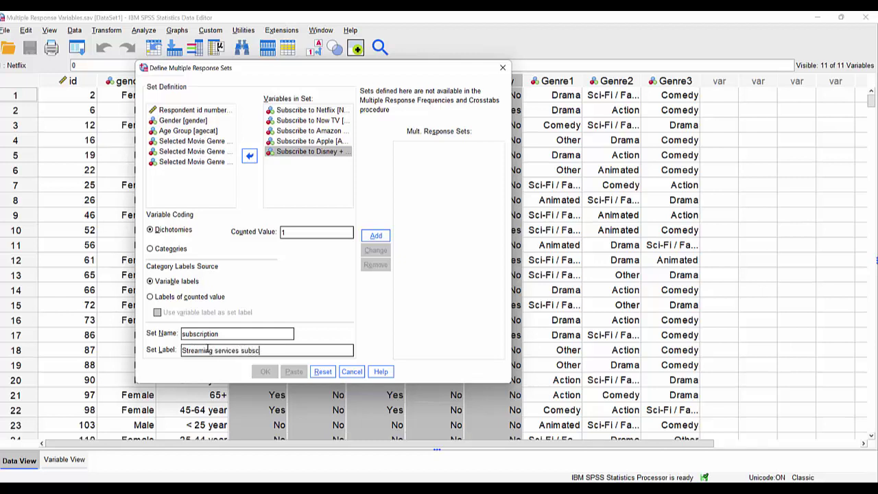
{"action": "type", "text": "ribed to"}
{"action": "left_click", "coordinate": [377, 237]}
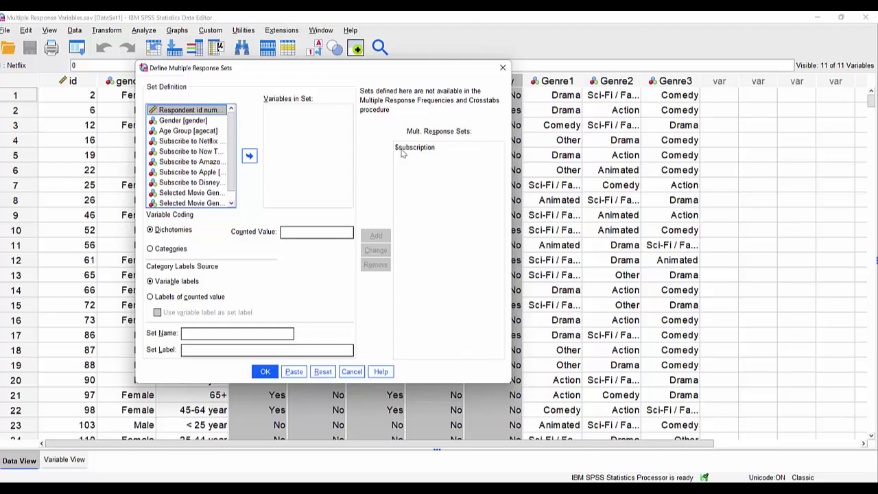
{"action": "left_click", "coordinate": [277, 370]}
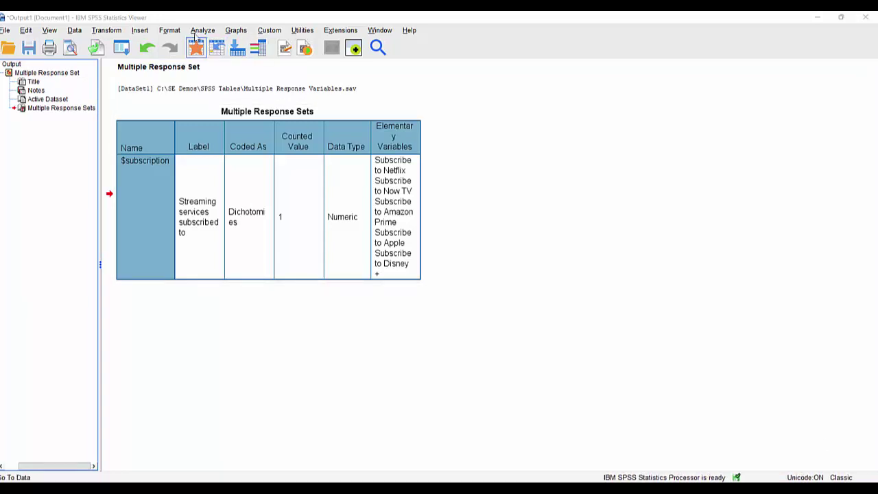
In Custom Tables, widen the Variables list and drag the $subscription set into Rows.
{"action": "left_click", "coordinate": [196, 31]}
{"action": "mouse_move", "coordinate": [218, 112]}
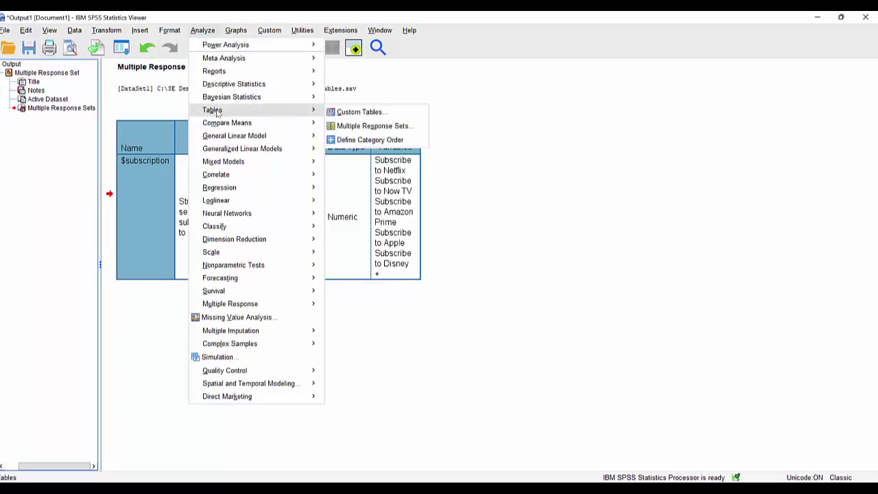
{"action": "left_click", "coordinate": [382, 114]}
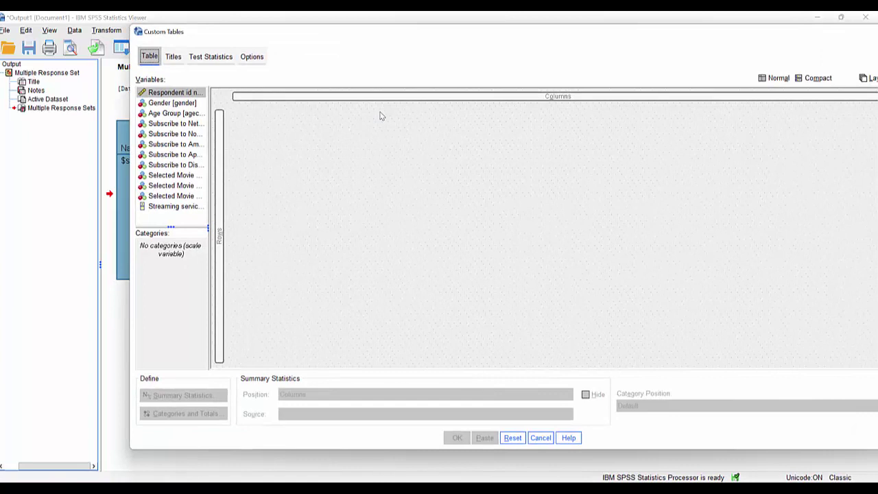
{"action": "left_click_drag", "start_coordinate": [172, 233], "coordinate": [172, 251]}
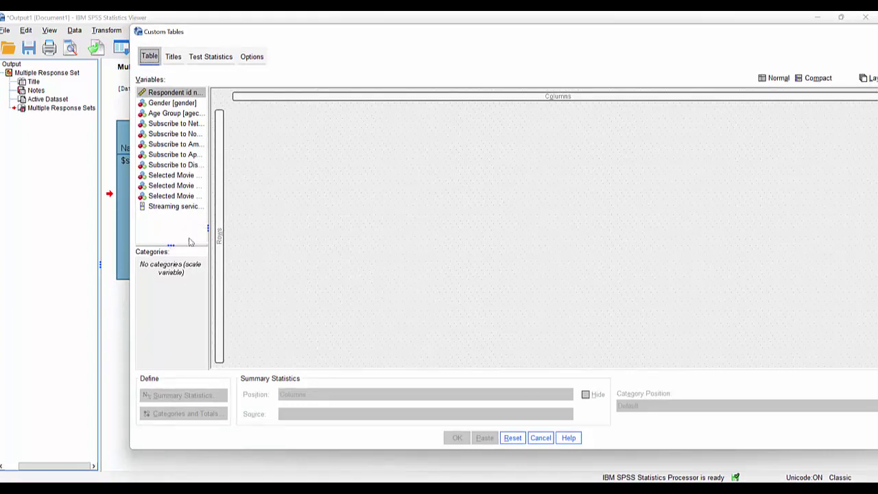
{"action": "left_click_drag", "start_coordinate": [273, 224], "coordinate": [278, 227]}
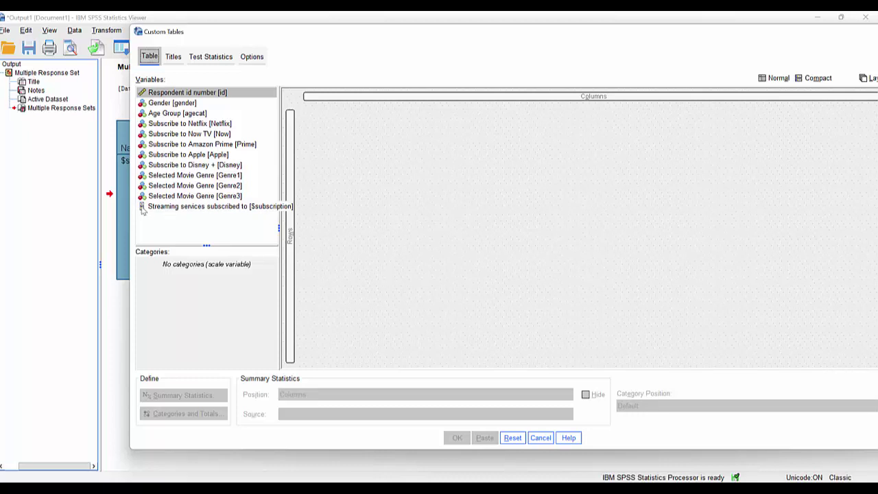
{"action": "left_click", "coordinate": [175, 208]}
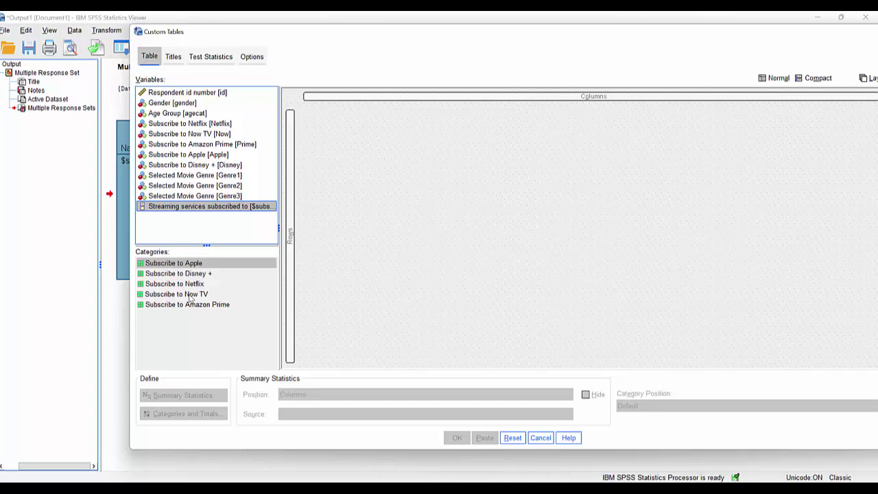
{"action": "left_click_drag", "start_coordinate": [153, 206], "coordinate": [291, 190]}
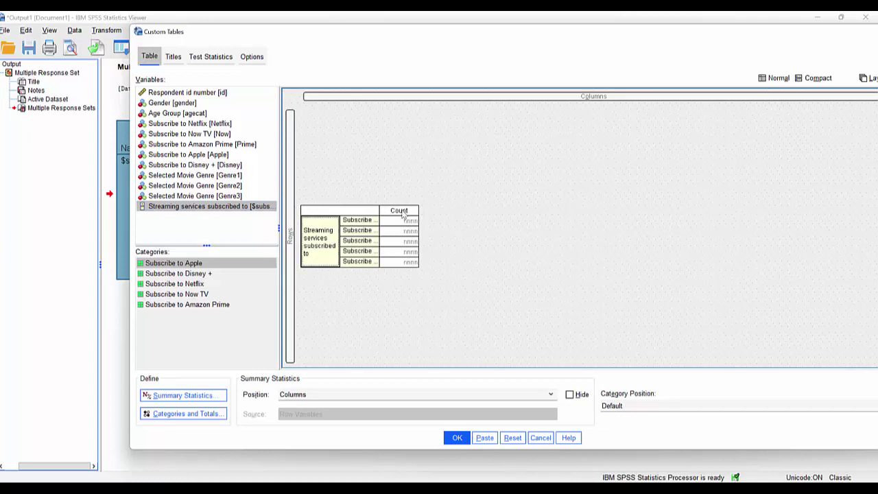
{"action": "left_click", "coordinate": [173, 398]}
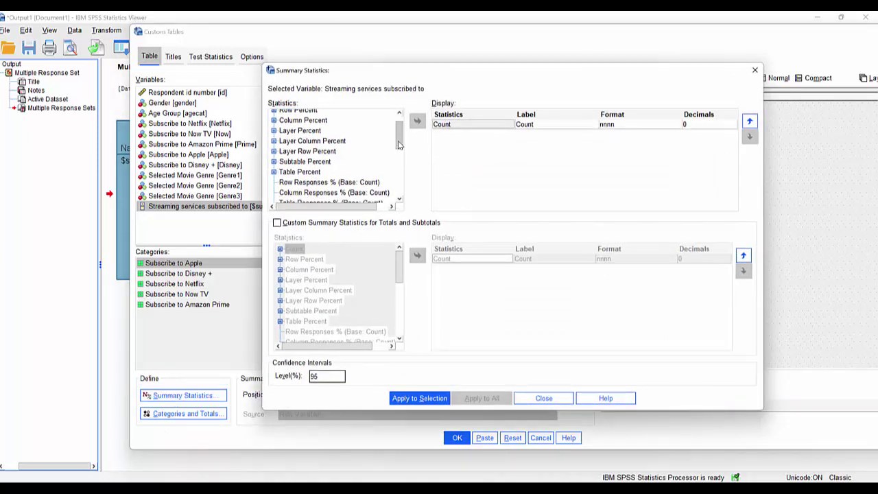
Add Column Responses % beside Count for the streaming set and apply it.
{"action": "scroll", "coordinate": [330, 193], "scroll_direction": "down", "scroll_amount": 1}
{"action": "left_click", "coordinate": [331, 192]}
{"action": "left_click", "coordinate": [417, 120]}
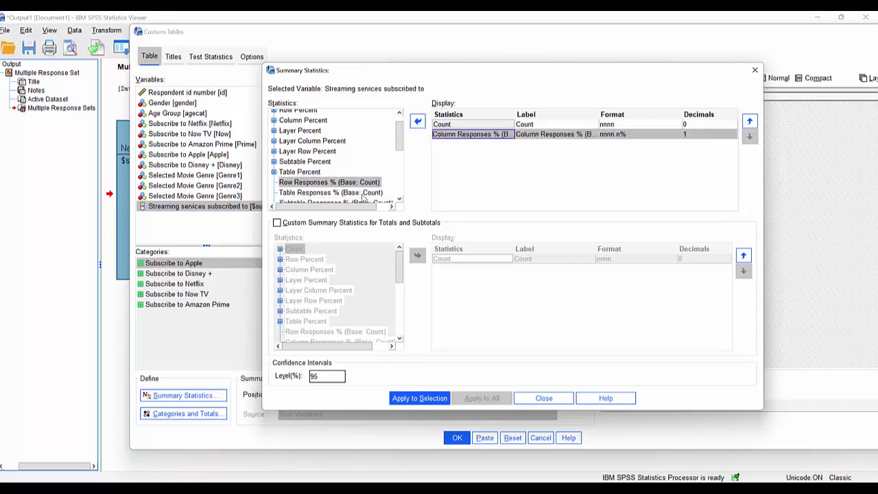
{"action": "left_click", "coordinate": [402, 398]}
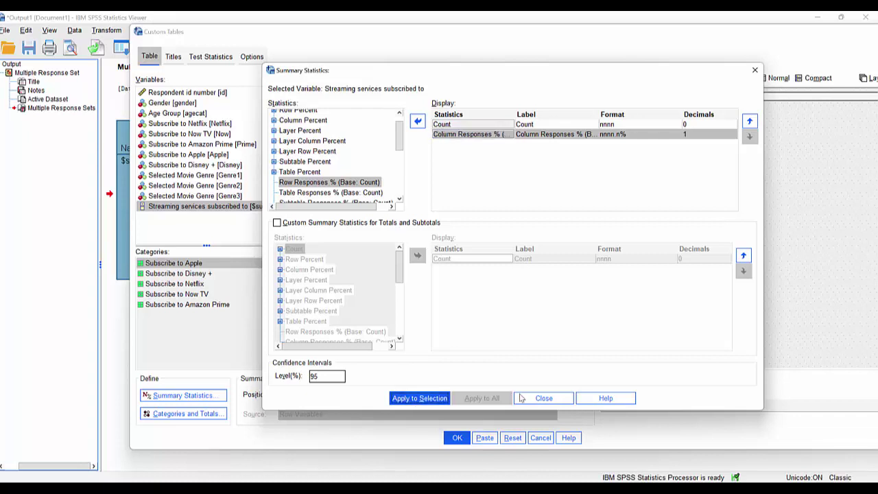
{"action": "left_click", "coordinate": [541, 398]}
Add a Total, sort services by Count in descending order, and run the table.
{"action": "left_click", "coordinate": [212, 413]}
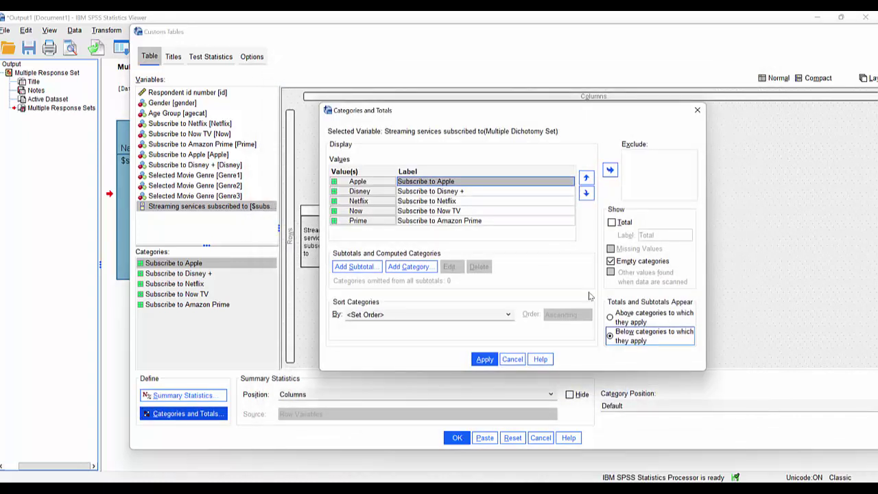
{"action": "left_click", "coordinate": [615, 224]}
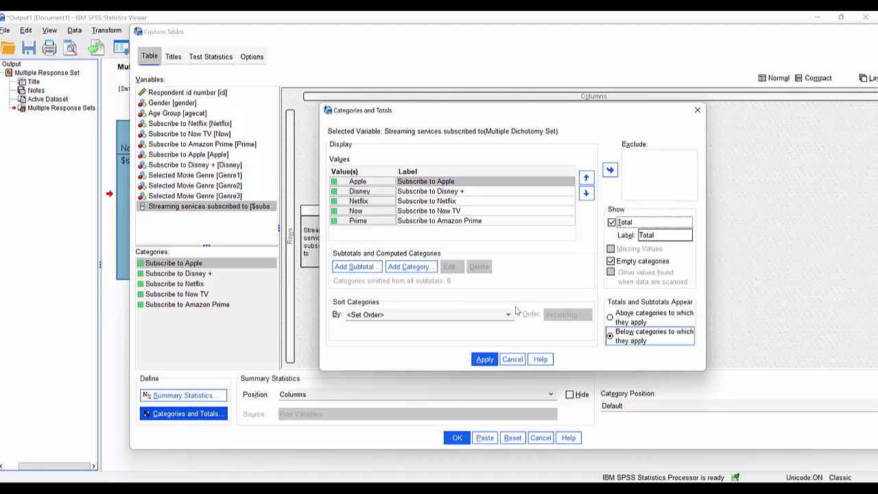
{"action": "left_click", "coordinate": [480, 314]}
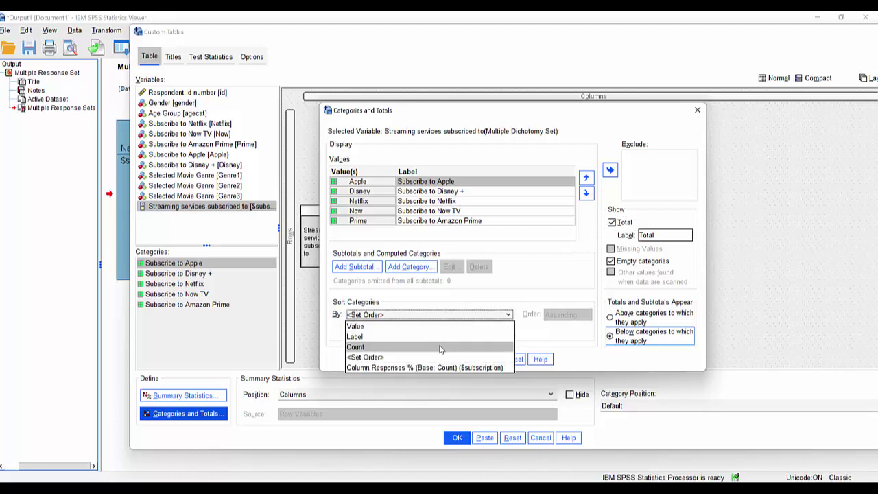
{"action": "left_click", "coordinate": [440, 346]}
{"action": "left_click", "coordinate": [566, 314]}
{"action": "left_click", "coordinate": [556, 335]}
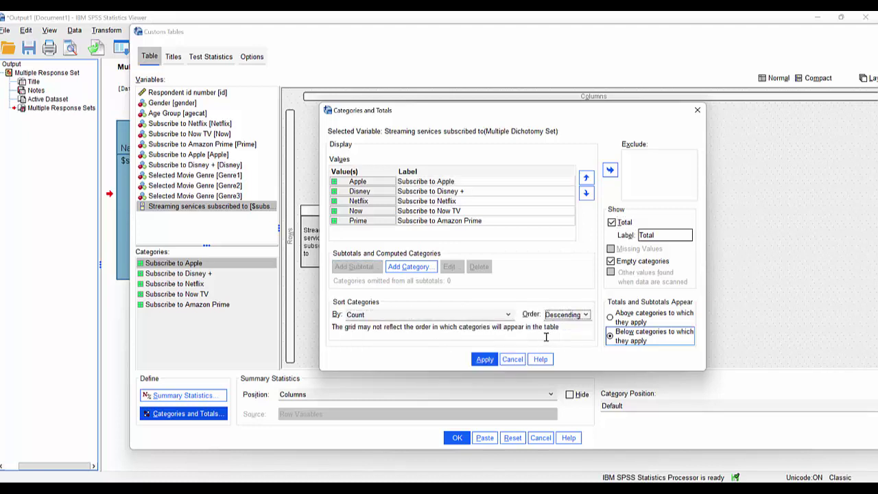
{"action": "left_click", "coordinate": [484, 359]}
{"action": "left_click", "coordinate": [457, 437]}
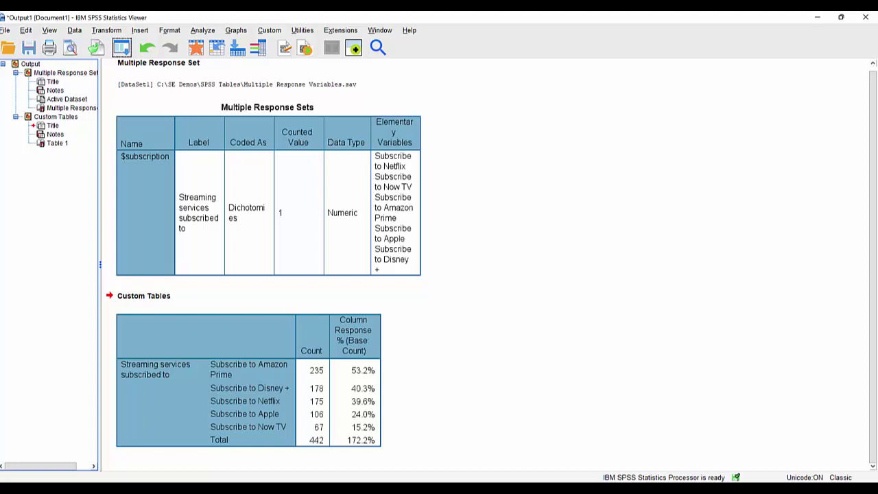
{"action": "left_click", "coordinate": [339, 362]}
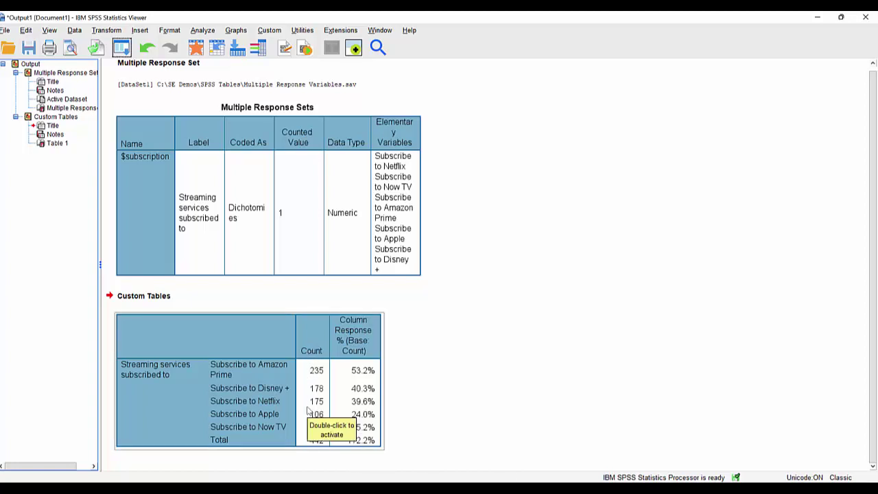
{"action": "left_click", "coordinate": [462, 366]}
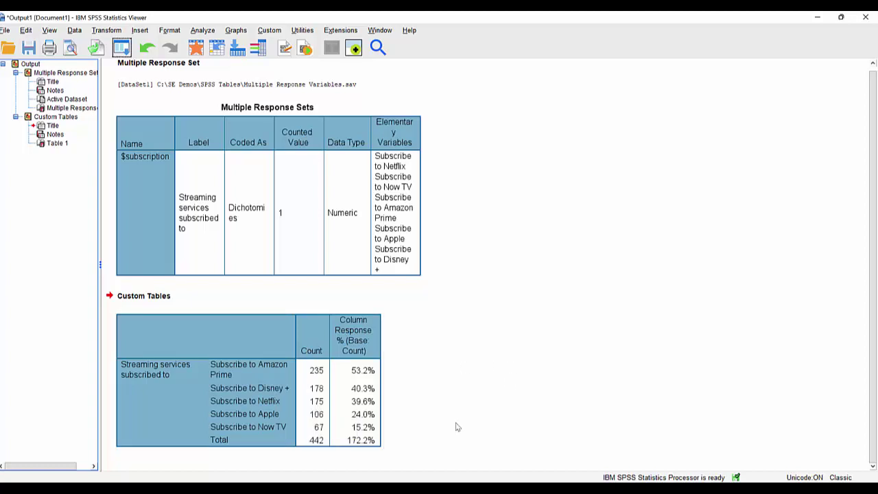
{"action": "left_click", "coordinate": [349, 421]}
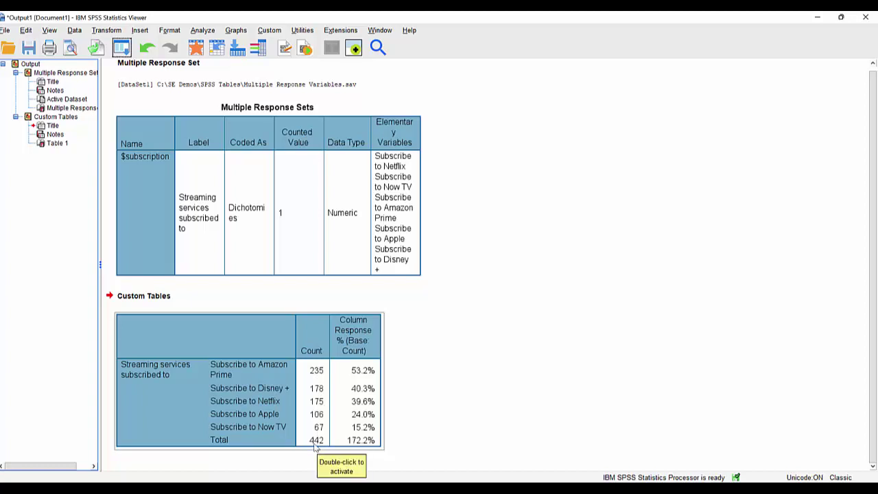
{"action": "left_click", "coordinate": [551, 430]}
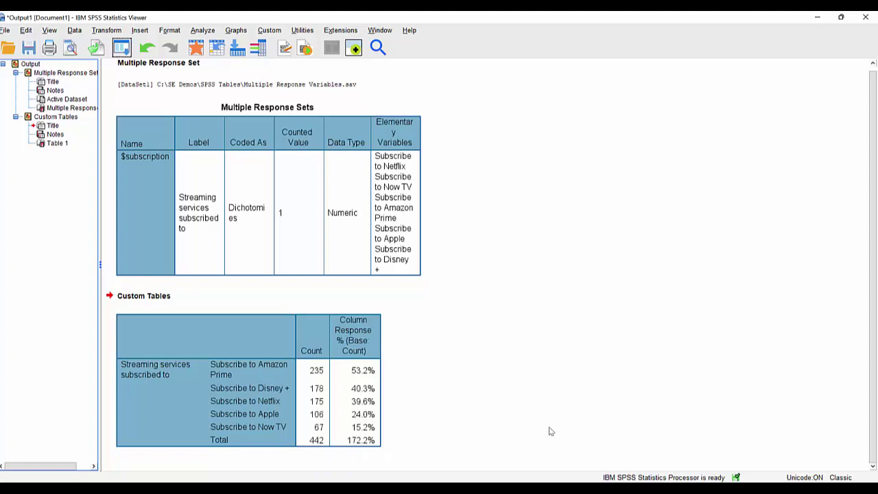
{"action": "left_click", "coordinate": [241, 425]}
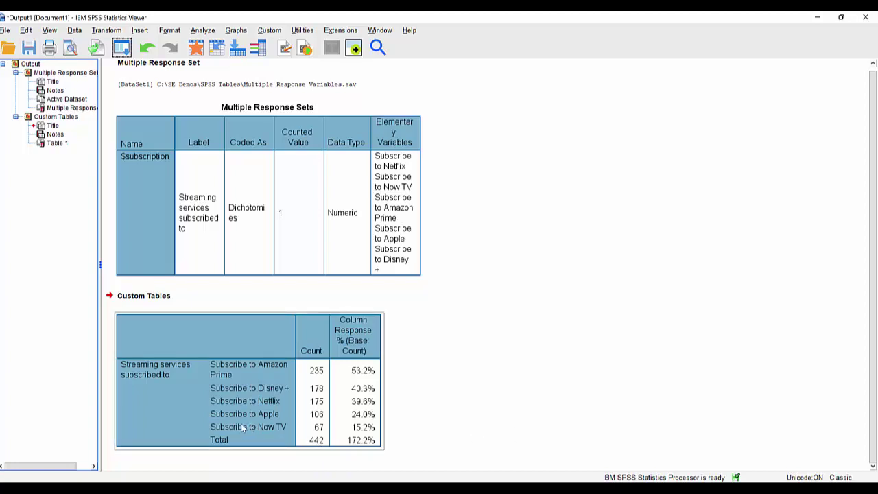
{"action": "left_click", "coordinate": [497, 412]}
{"action": "left_click", "coordinate": [341, 391]}
{"action": "left_click", "coordinate": [768, 423]}
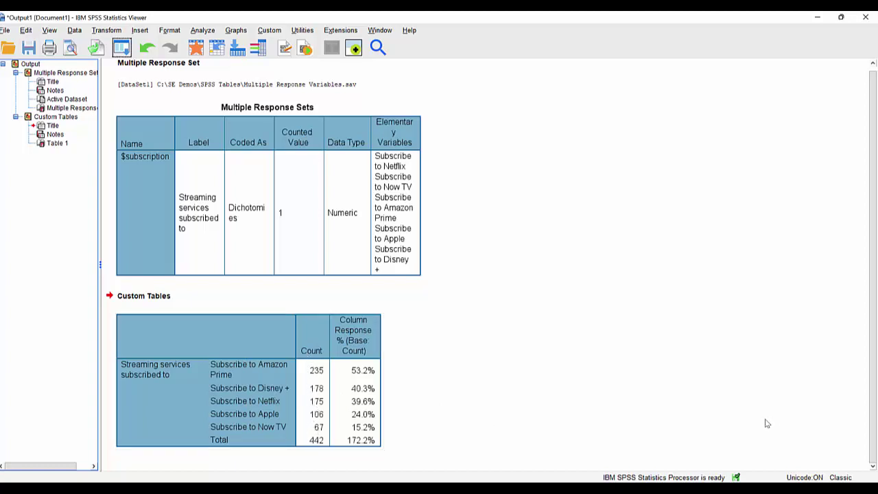
{"action": "left_click", "coordinate": [281, 384]}
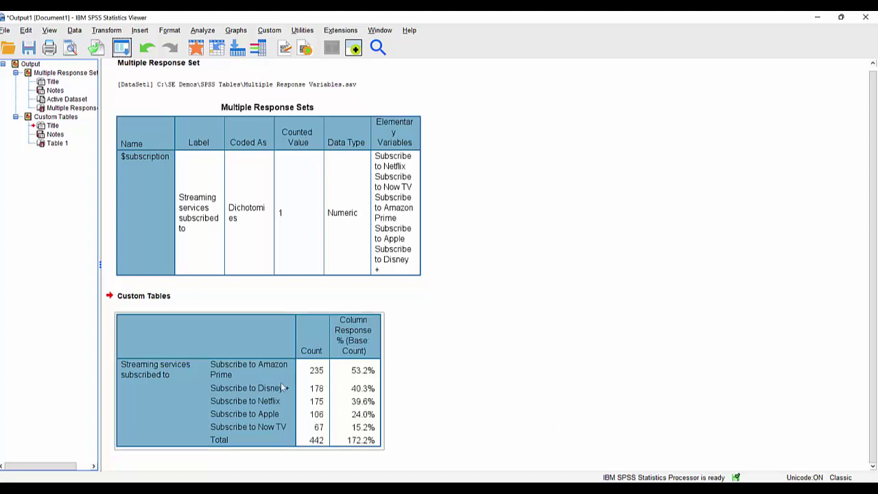
{"action": "left_click", "coordinate": [739, 445]}
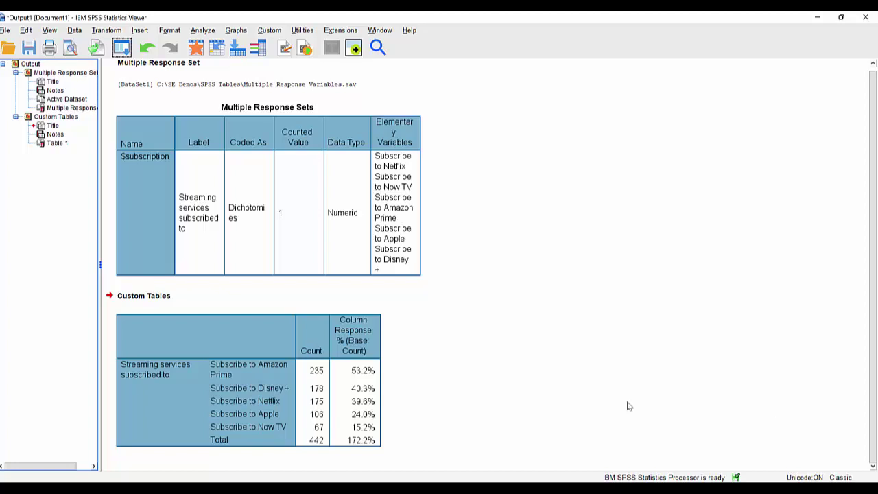
{"action": "left_click", "coordinate": [314, 446]}
Reopen Custom Tables and replace Count and Column Responses % with the Responses statistic.
{"action": "left_click", "coordinate": [121, 47]}
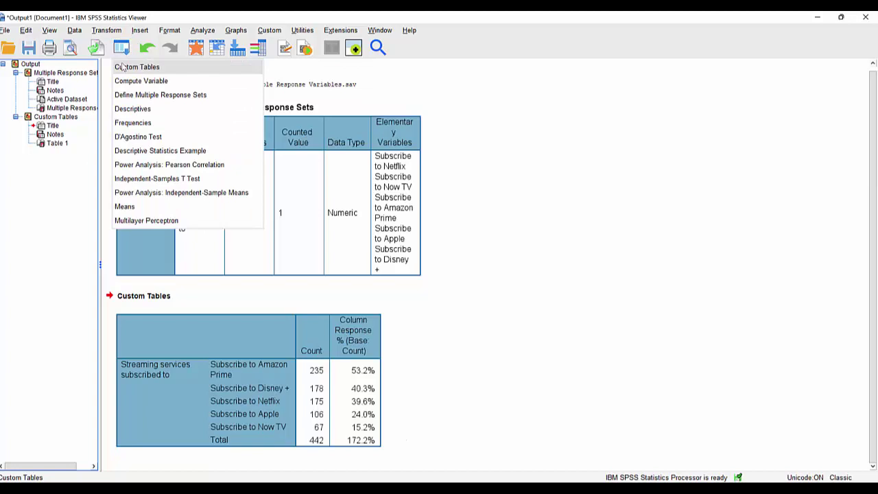
{"action": "left_click", "coordinate": [121, 67]}
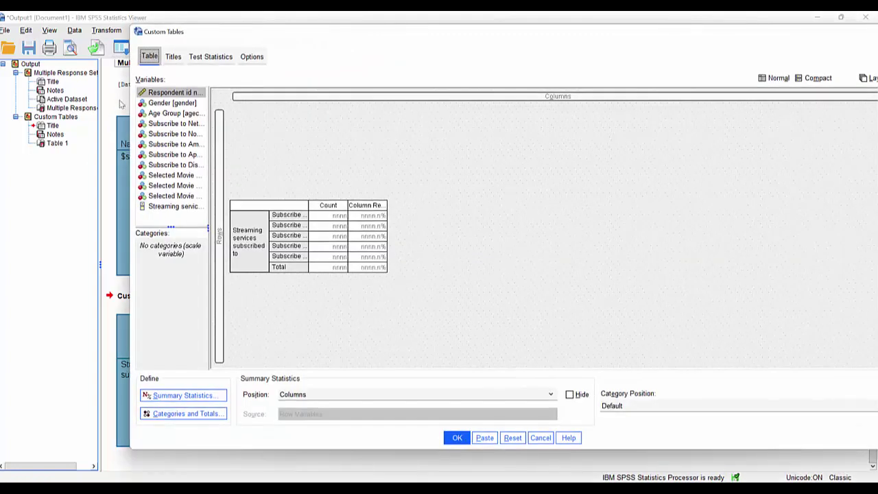
{"action": "left_click", "coordinate": [171, 392]}
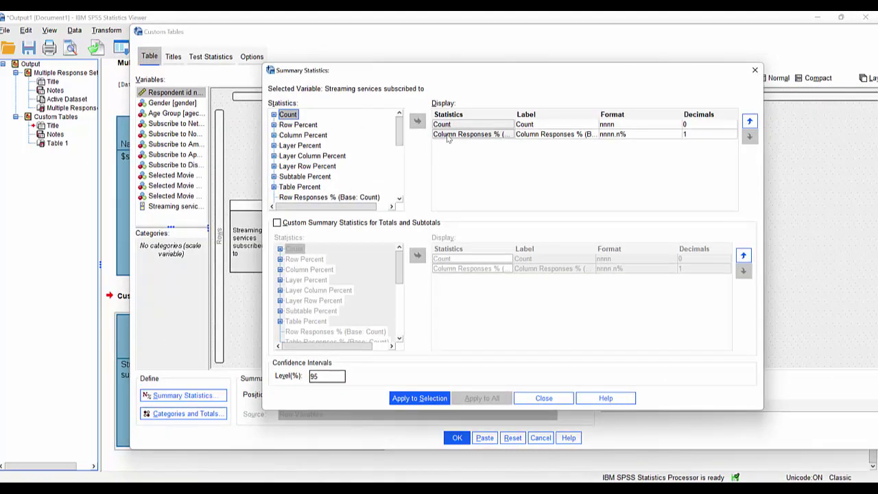
{"action": "left_click", "coordinate": [435, 133]}
{"action": "left_click", "coordinate": [438, 125]}
{"action": "left_click", "coordinate": [416, 124]}
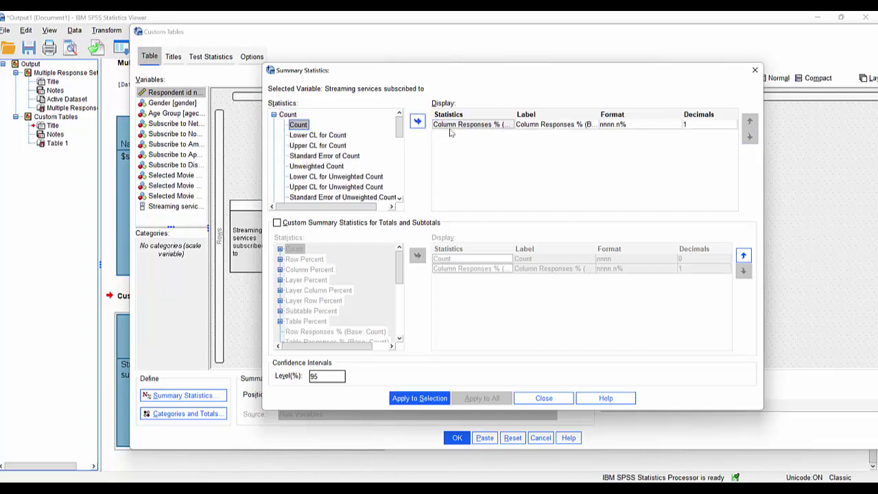
{"action": "left_click", "coordinate": [416, 124]}
{"action": "left_click_drag", "start_coordinate": [401, 126], "coordinate": [401, 188]}
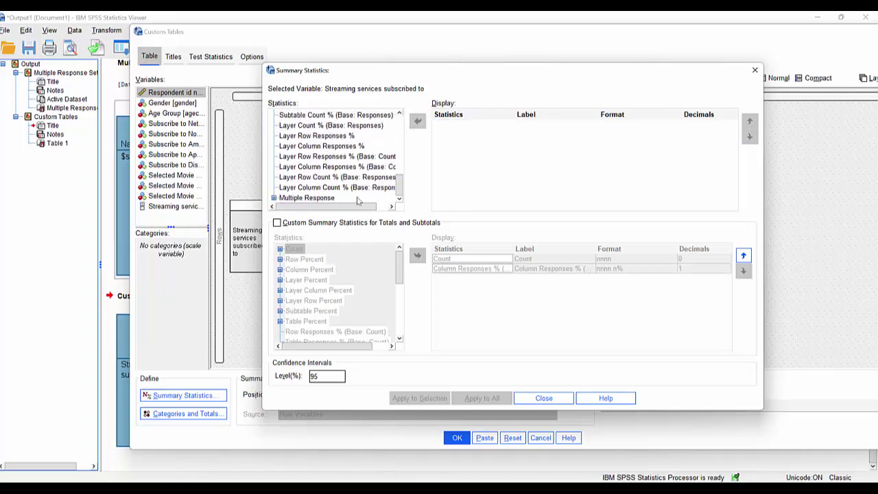
{"action": "left_click", "coordinate": [317, 199]}
{"action": "left_click", "coordinate": [274, 198]}
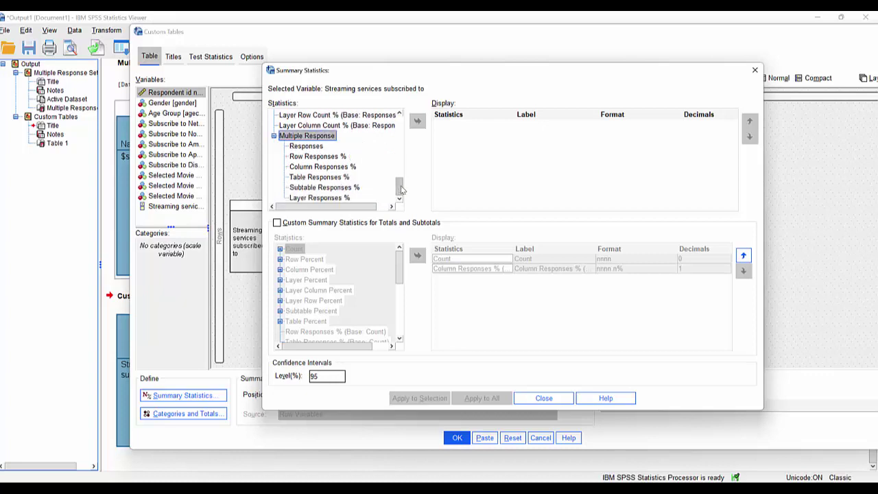
{"action": "left_click", "coordinate": [310, 147]}
{"action": "left_click", "coordinate": [416, 122]}
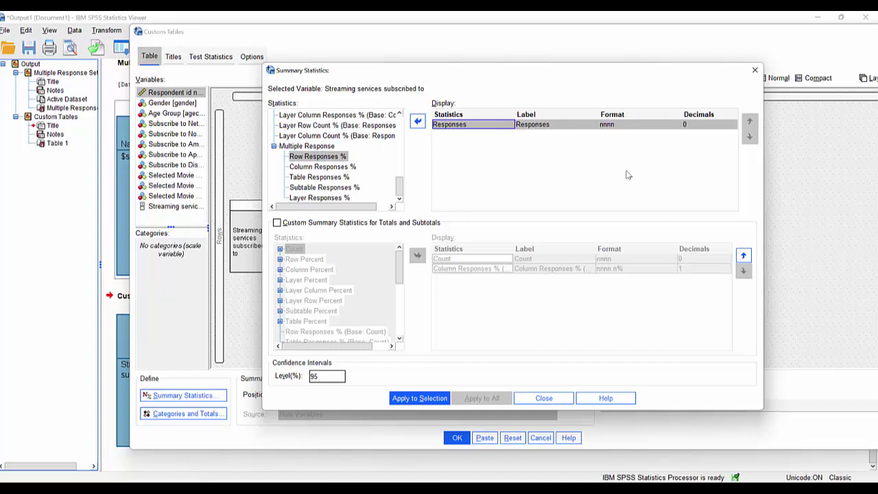
Relabel Responses as 'Selections' and re-add Column Responses % labelled 'Selection %'.
{"action": "left_click", "coordinate": [559, 125]}
{"action": "type", "text": "Selections"}
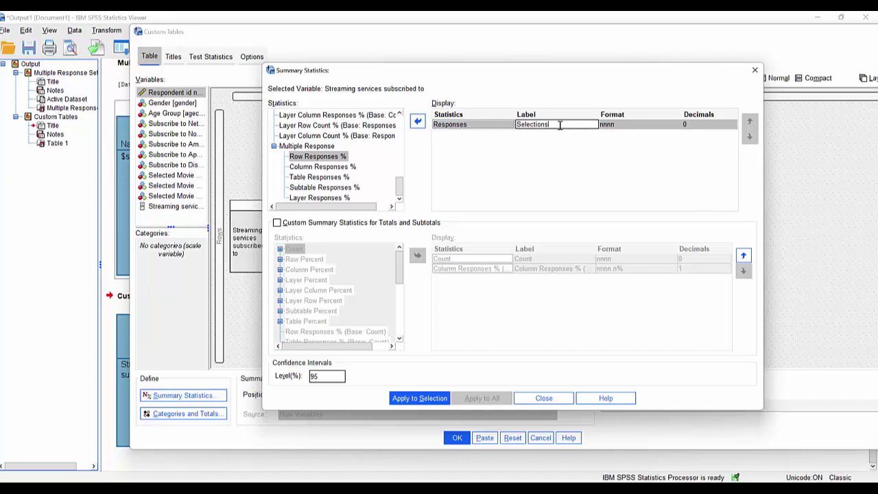
{"action": "left_click", "coordinate": [312, 168]}
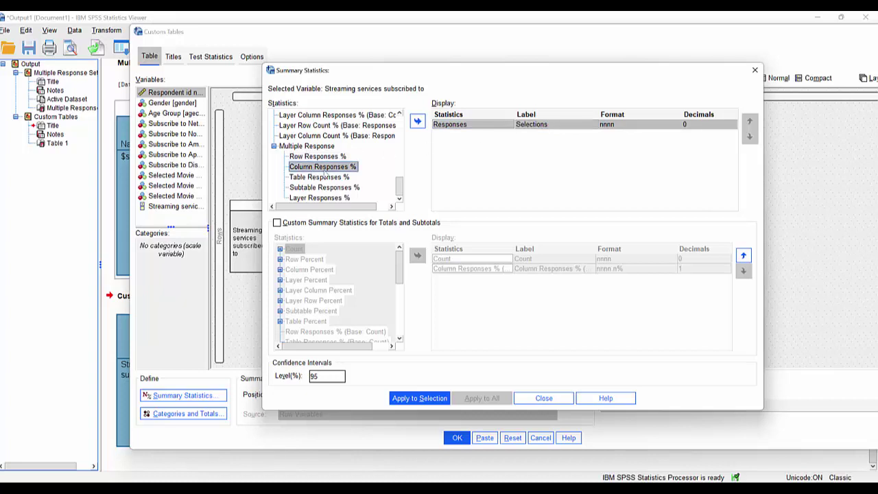
{"action": "left_click", "coordinate": [417, 121]}
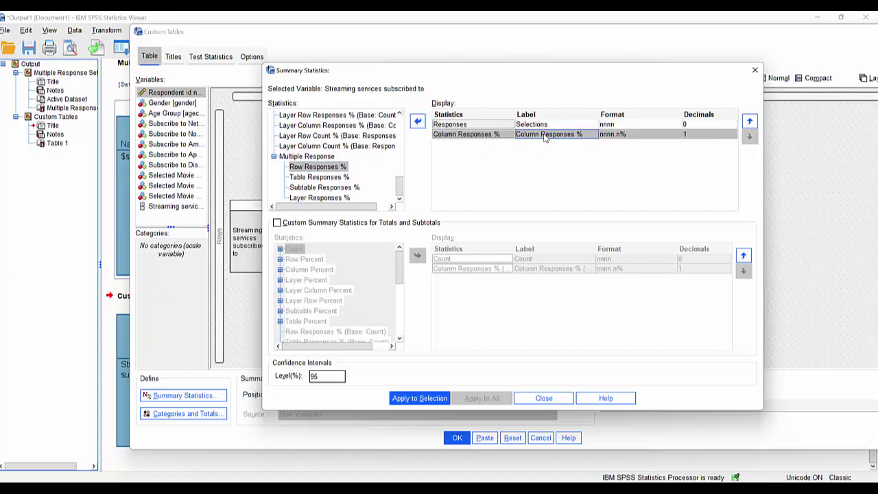
{"action": "double_click", "coordinate": [557, 135]}
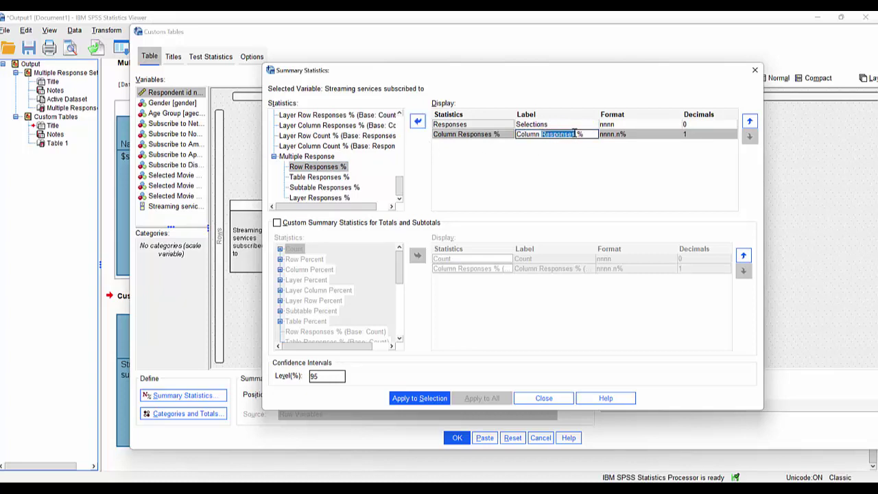
{"action": "left_click_drag", "start_coordinate": [573, 134], "coordinate": [502, 135]}
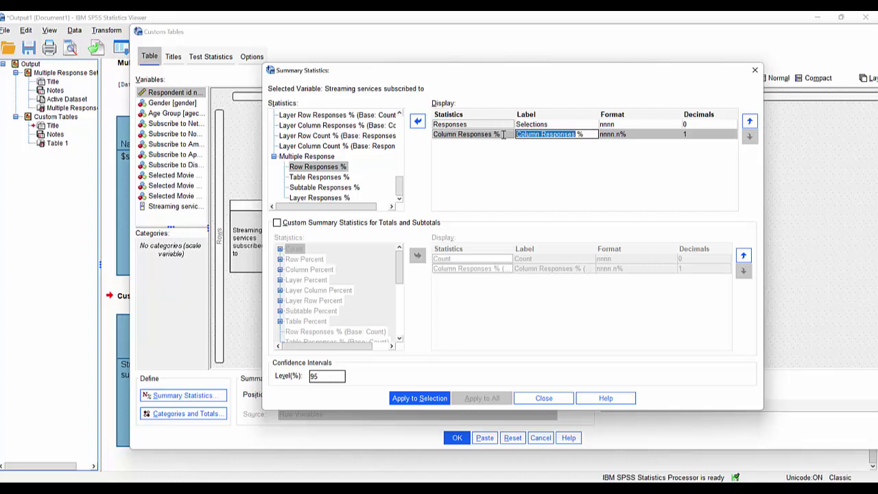
{"action": "type", "text": "Selection"}
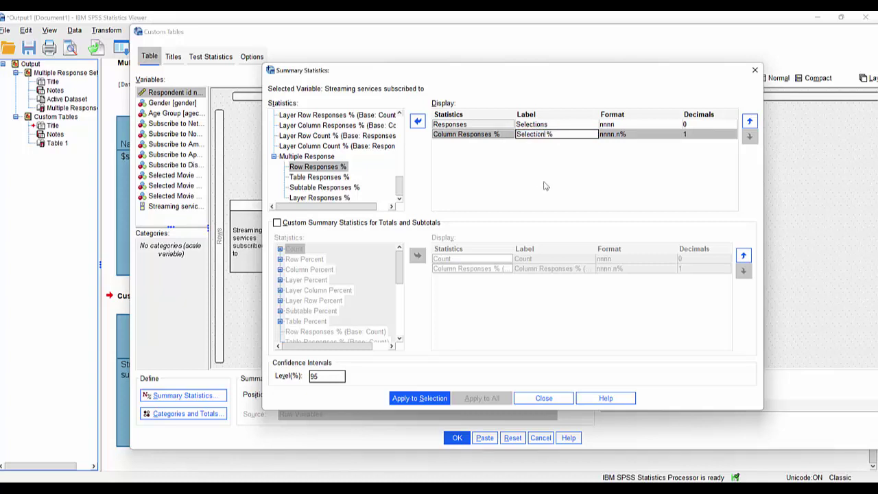
{"action": "left_click", "coordinate": [539, 399]}
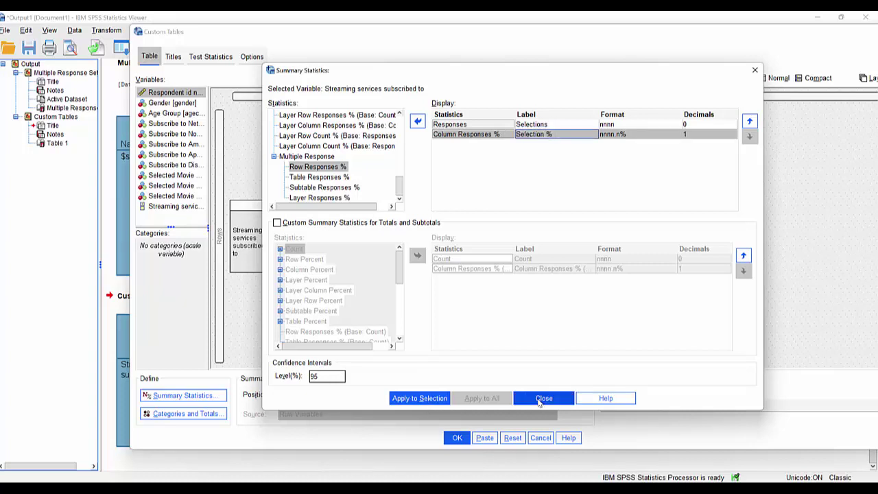
Sort the streaming services categories by Responses ($subscription) descending and rerun the table.
{"action": "left_click", "coordinate": [158, 414]}
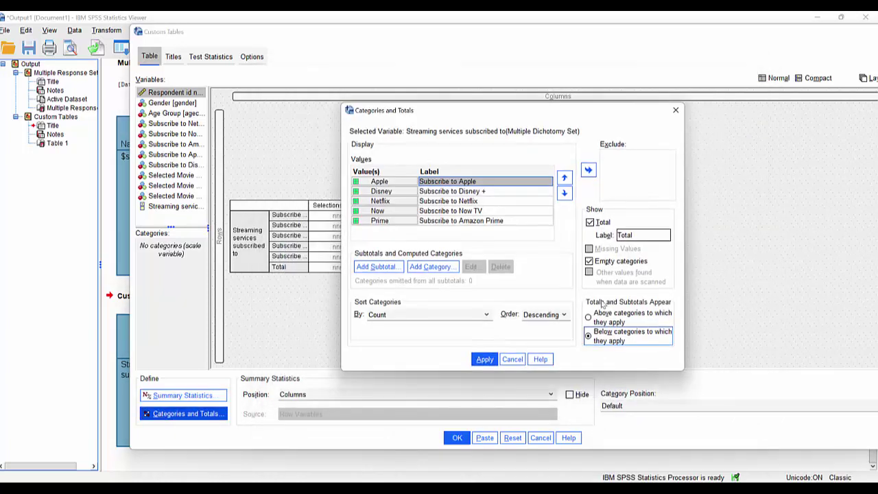
{"action": "left_click", "coordinate": [446, 315]}
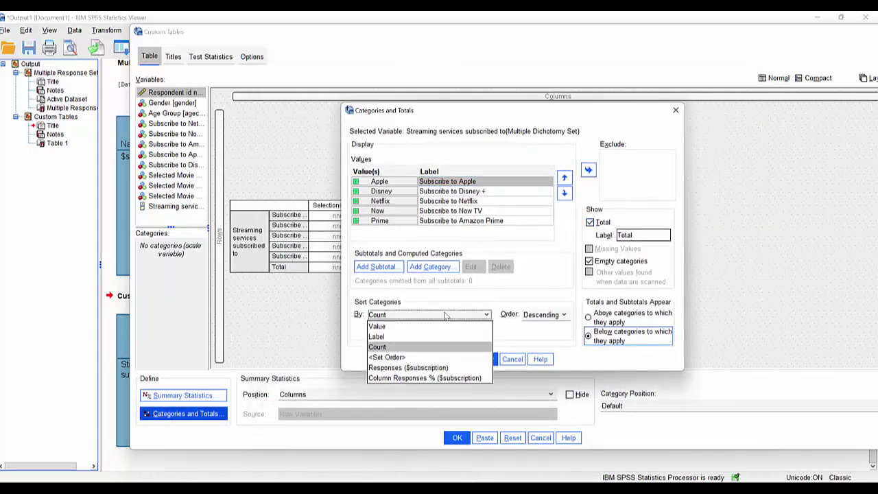
{"action": "left_click", "coordinate": [420, 369]}
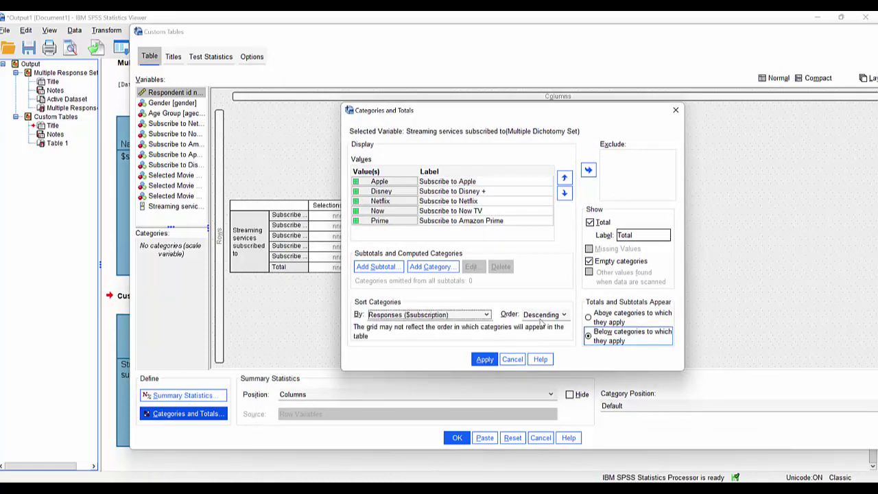
{"action": "left_click", "coordinate": [484, 358]}
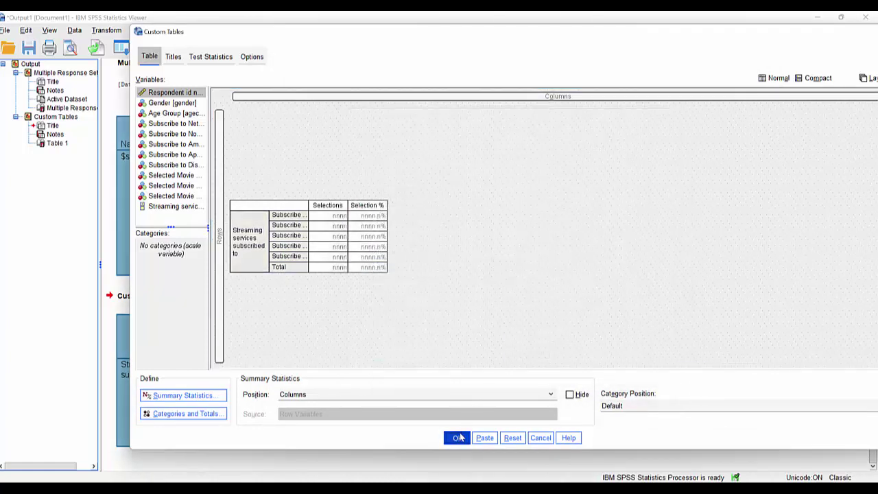
{"action": "left_click", "coordinate": [458, 438]}
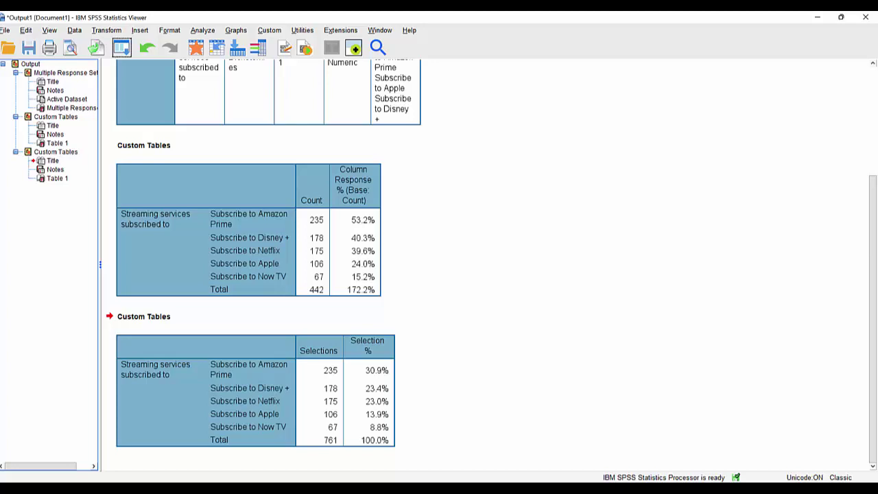
{"action": "left_click", "coordinate": [393, 399]}
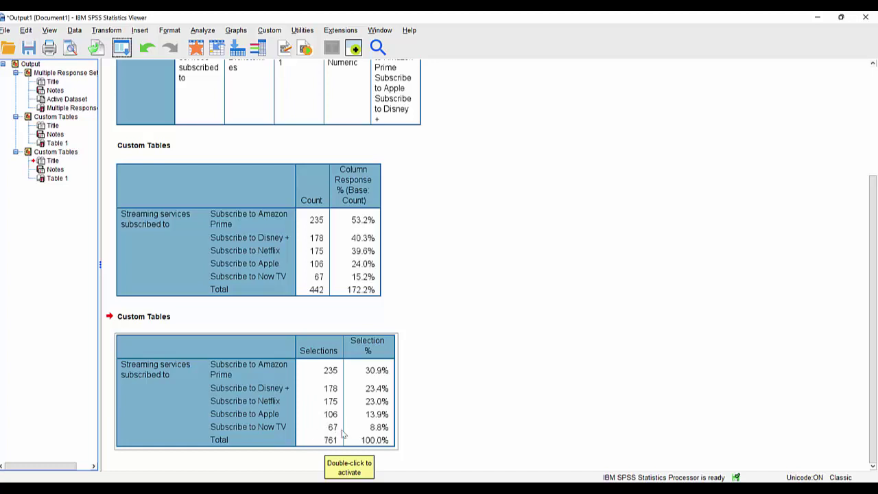
{"action": "left_click", "coordinate": [497, 420]}
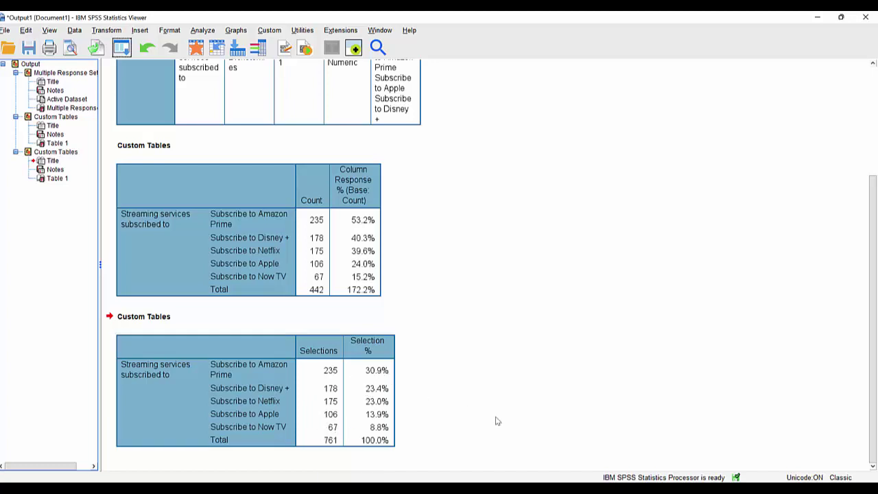
In the Pivot Table Editor, drag the Selection % column border slightly wider.
{"action": "double_click", "coordinate": [374, 411]}
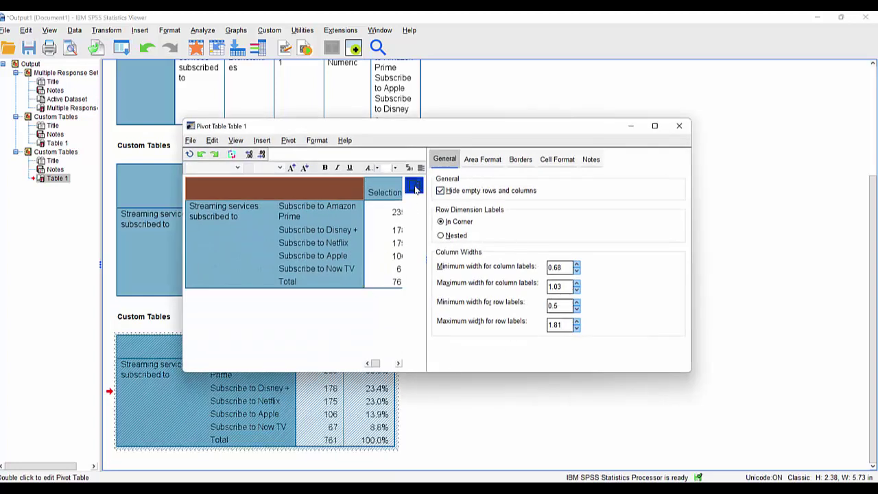
{"action": "left_click", "coordinate": [413, 185]}
{"action": "left_click_drag", "start_coordinate": [462, 180], "coordinate": [470, 180]}
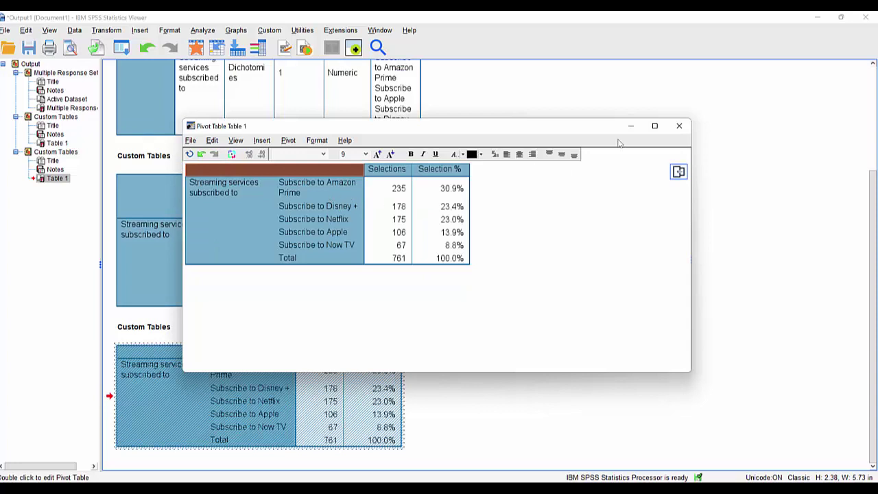
{"action": "left_click", "coordinate": [679, 125]}
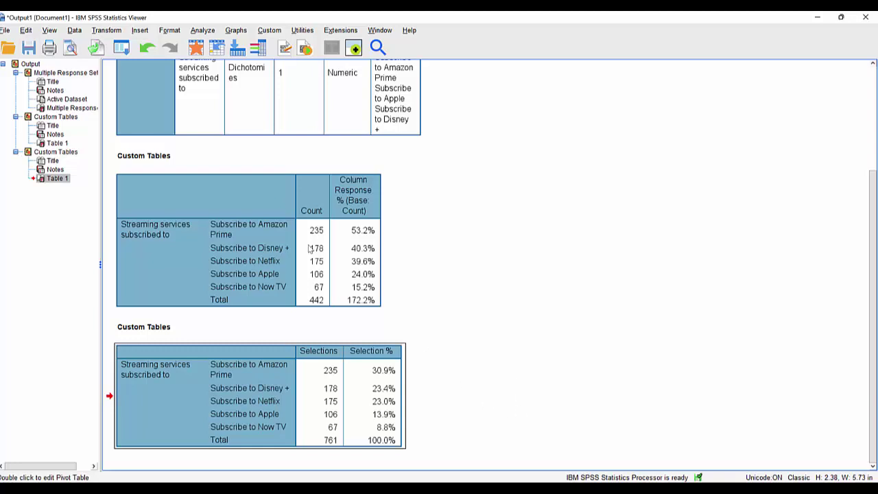
Recall the previous Custom Tables definition, add Gender to Columns, and run it.
{"action": "left_click", "coordinate": [120, 48]}
{"action": "left_click", "coordinate": [124, 66]}
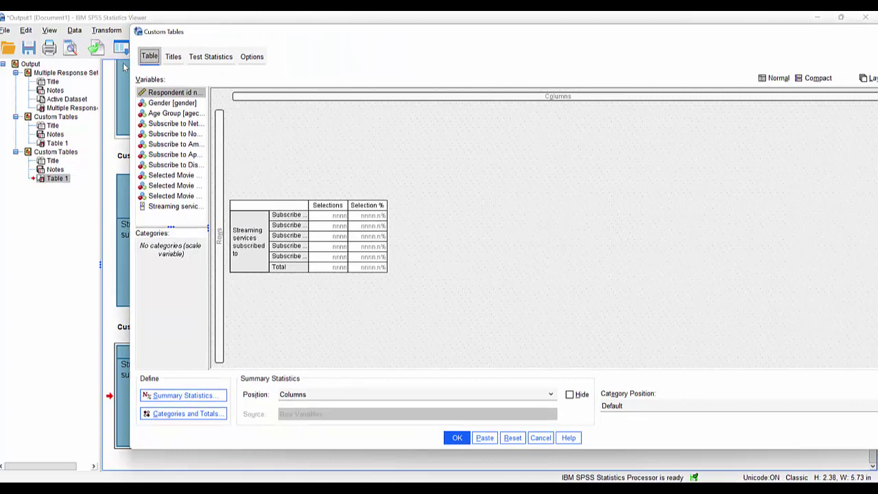
{"action": "left_click_drag", "start_coordinate": [157, 108], "coordinate": [273, 100]}
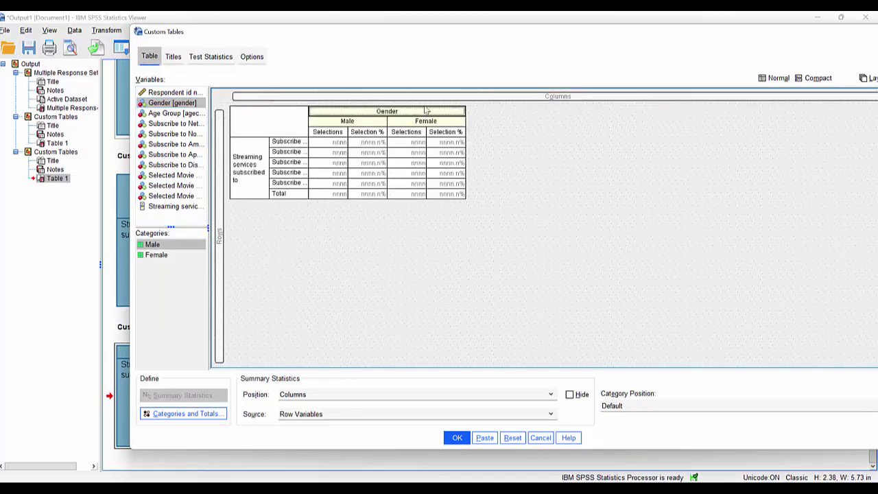
{"action": "left_click", "coordinate": [457, 438]}
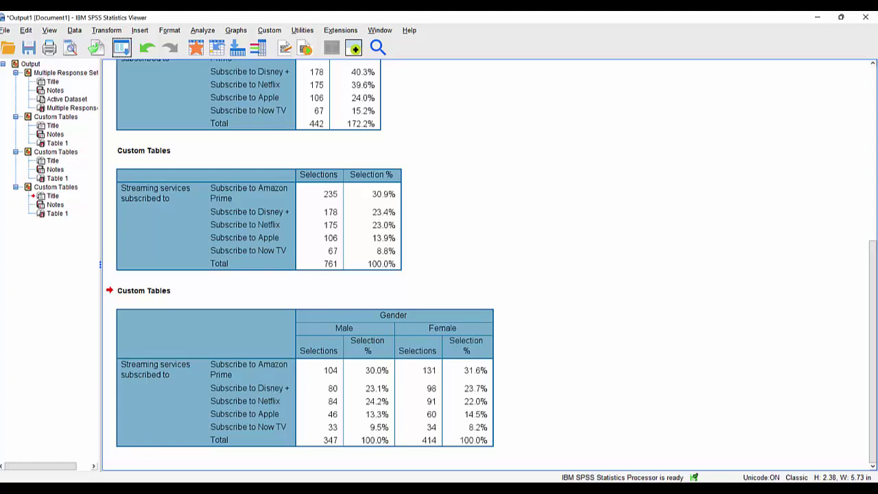
Bring up the Analyze menu's Tables submenu.
{"action": "left_click", "coordinate": [122, 47]}
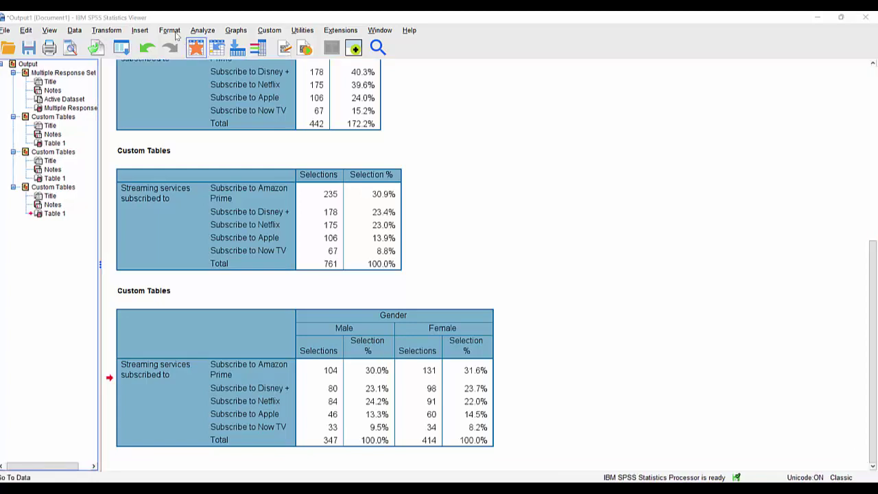
{"action": "left_click", "coordinate": [198, 33]}
{"action": "mouse_move", "coordinate": [214, 110]}
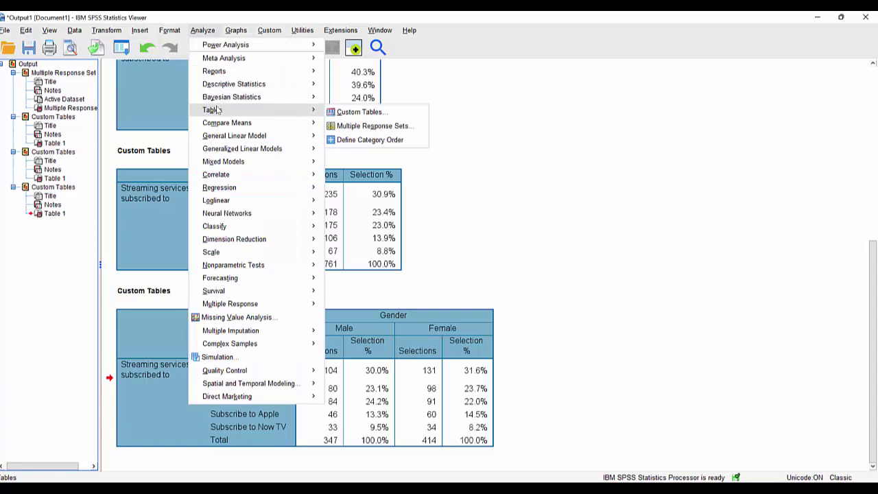
Put the three Selected Movie Genre variables into the multiple response set's Variables in Set.
{"action": "left_click", "coordinate": [377, 128]}
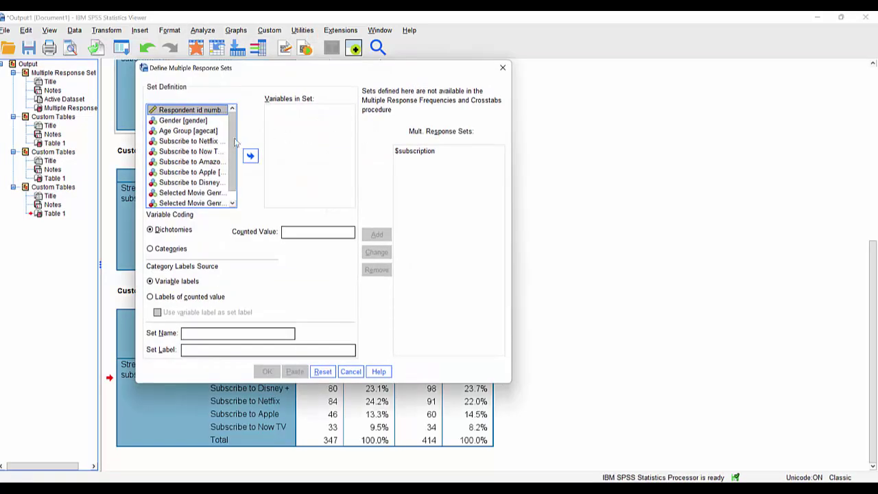
{"action": "scroll", "coordinate": [232, 184], "scroll_direction": "down", "scroll_amount": 1}
{"action": "left_click", "coordinate": [187, 183]}
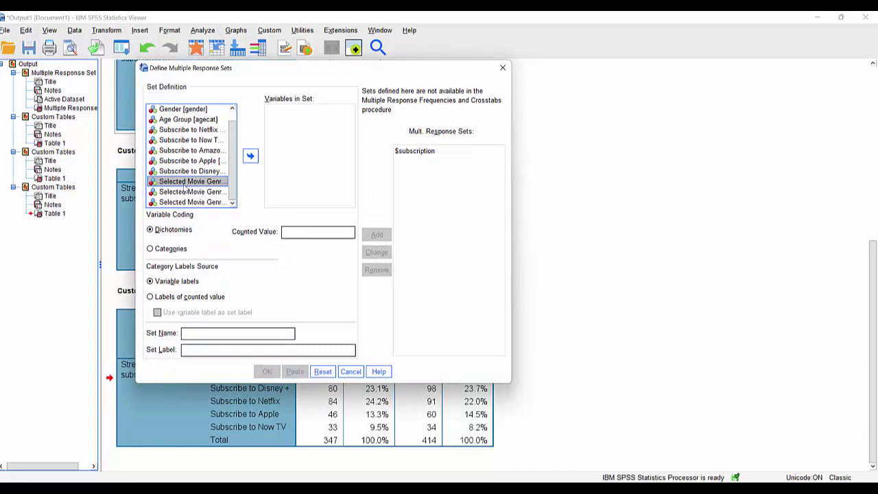
{"action": "left_click", "coordinate": [177, 192], "text": "ctrl"}
{"action": "left_click", "coordinate": [176, 201], "text": "ctrl"}
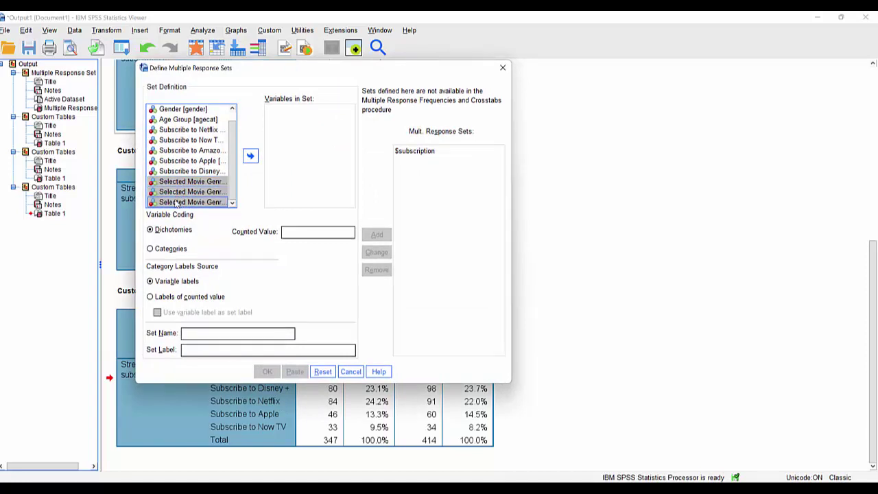
{"action": "left_click", "coordinate": [251, 156]}
Check the third genre variable's information to review its genre value labels.
{"action": "right_click", "coordinate": [344, 134]}
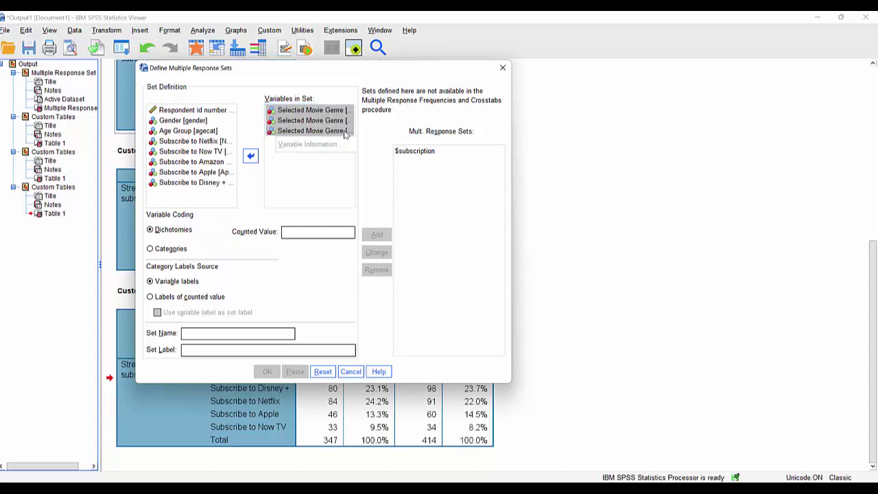
{"action": "left_click", "coordinate": [347, 131]}
{"action": "right_click", "coordinate": [347, 132]}
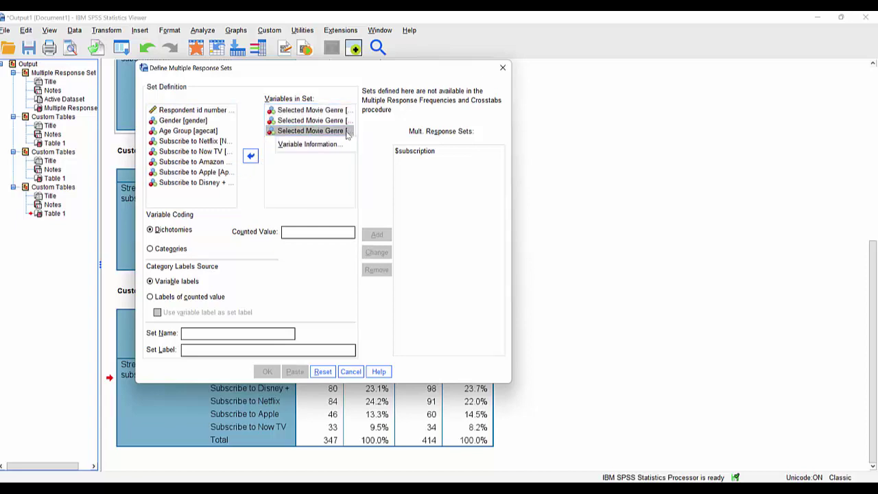
{"action": "left_click", "coordinate": [342, 142]}
{"action": "left_click", "coordinate": [461, 195]}
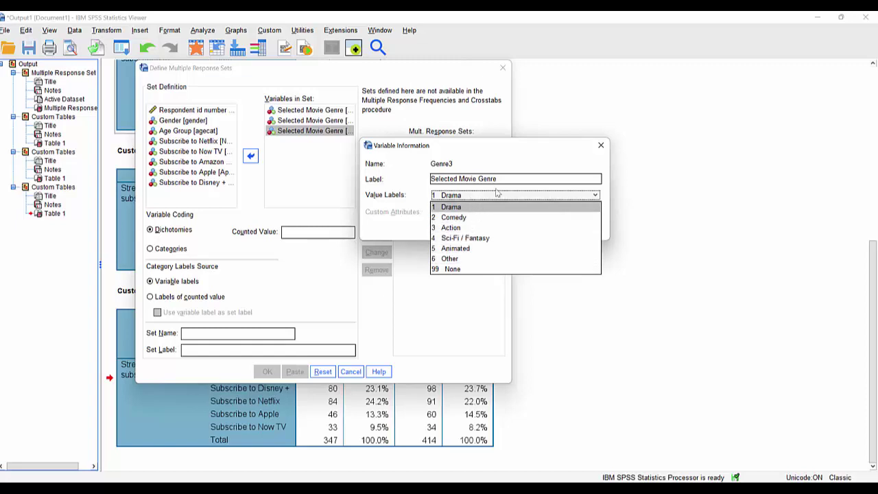
{"action": "left_click", "coordinate": [601, 144]}
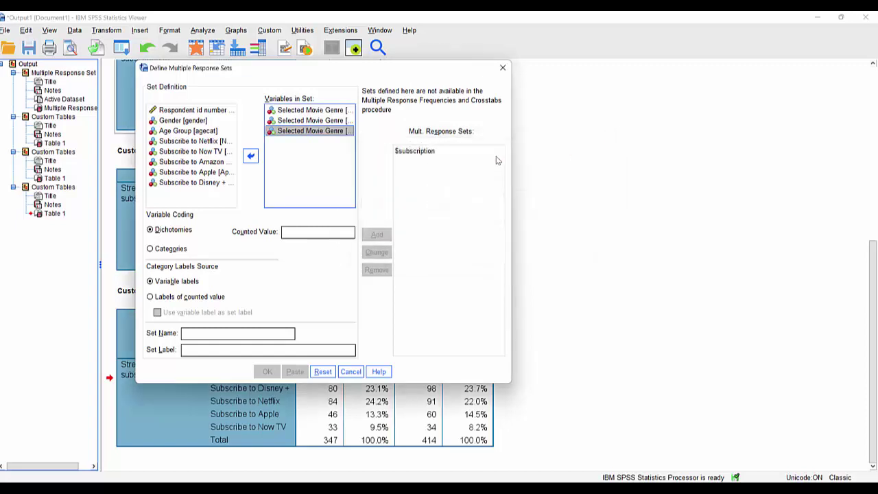
Add set 'Genre' coded as categories, labelled 'Chosen movie genre', and save the definitions.
{"action": "left_click", "coordinate": [189, 249]}
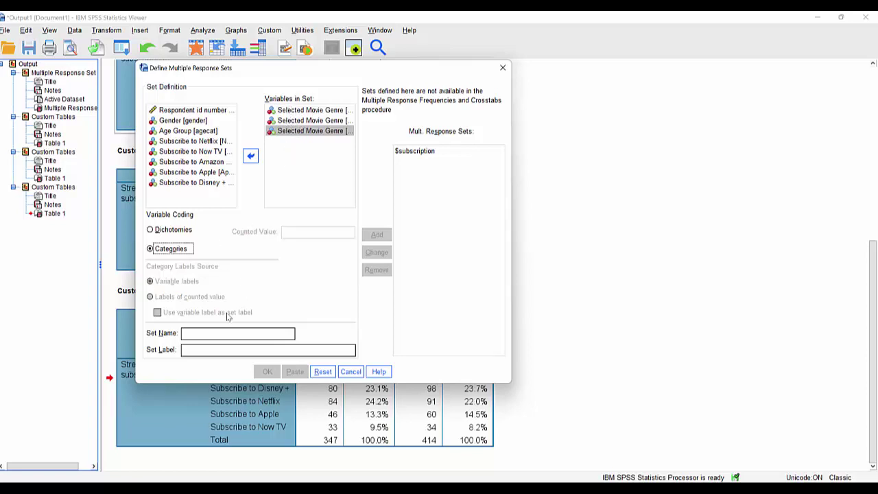
{"action": "left_click", "coordinate": [210, 331]}
{"action": "type", "text": "Genre"}
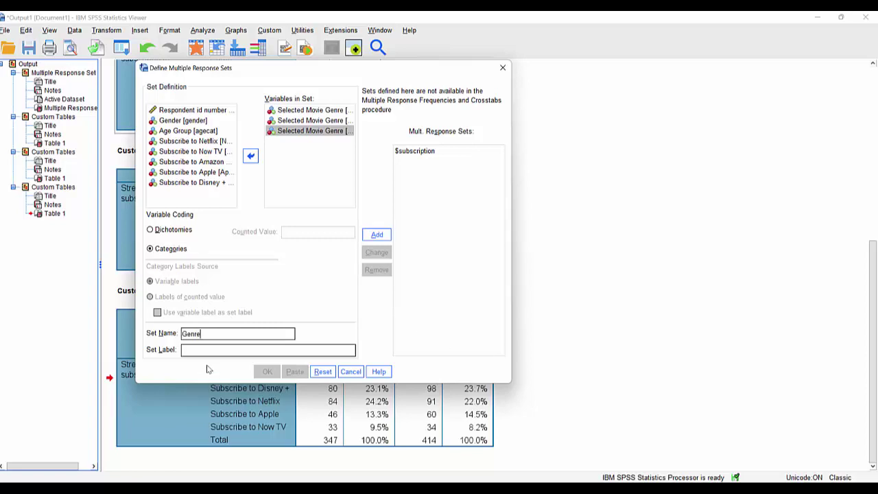
{"action": "left_click", "coordinate": [199, 352]}
{"action": "left_click", "coordinate": [377, 234]}
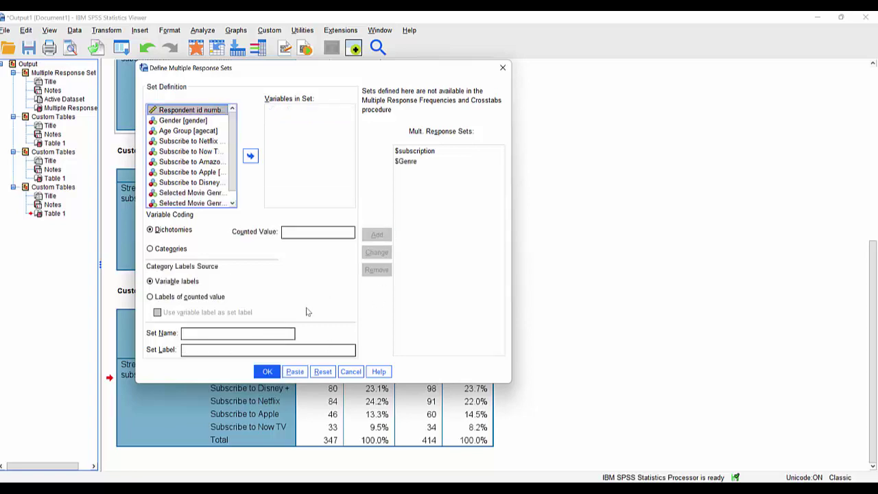
{"action": "left_click", "coordinate": [267, 373]}
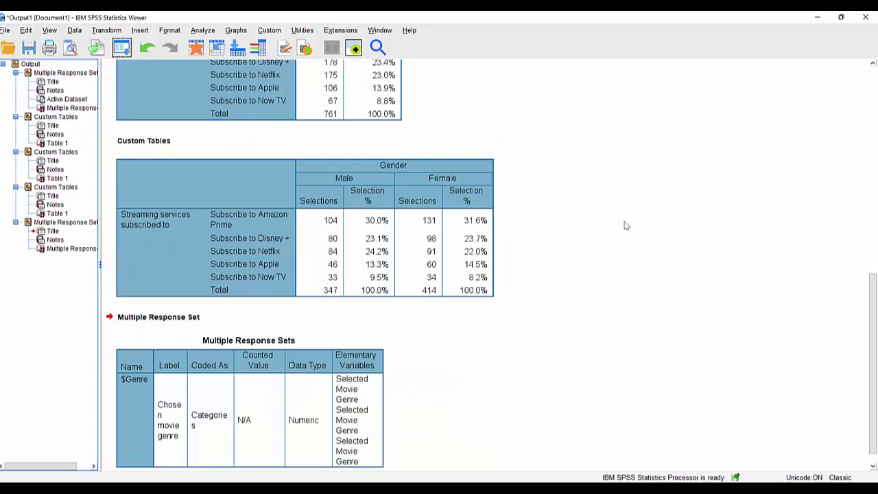
Start a new Custom Tables layout with the Chosen movie genre set placed in Rows.
{"action": "left_click", "coordinate": [202, 31]}
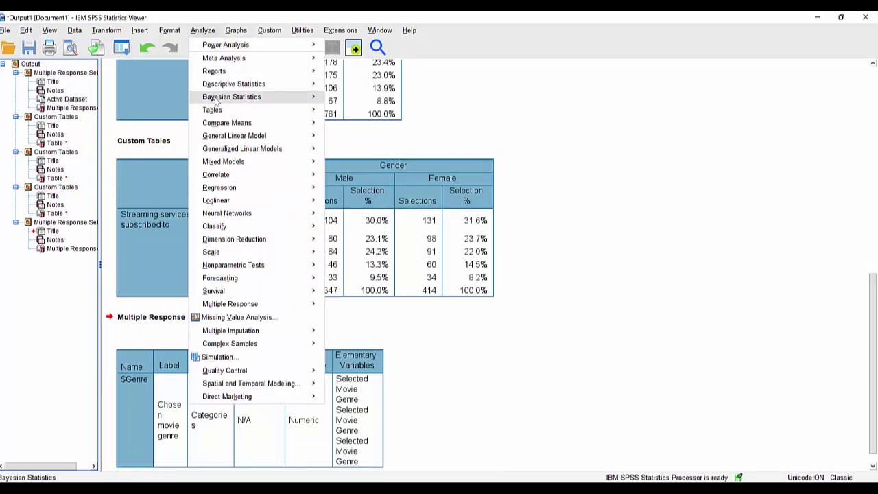
{"action": "mouse_move", "coordinate": [237, 110]}
{"action": "left_click", "coordinate": [356, 113]}
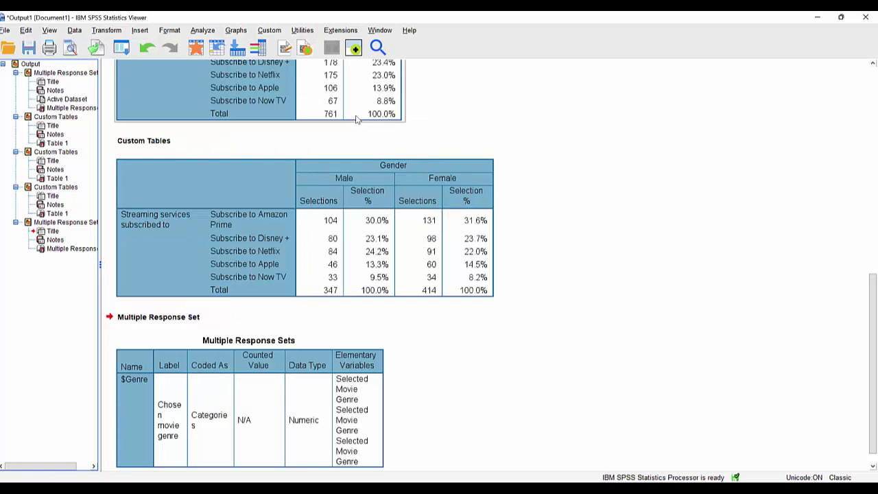
{"action": "left_click", "coordinate": [165, 206]}
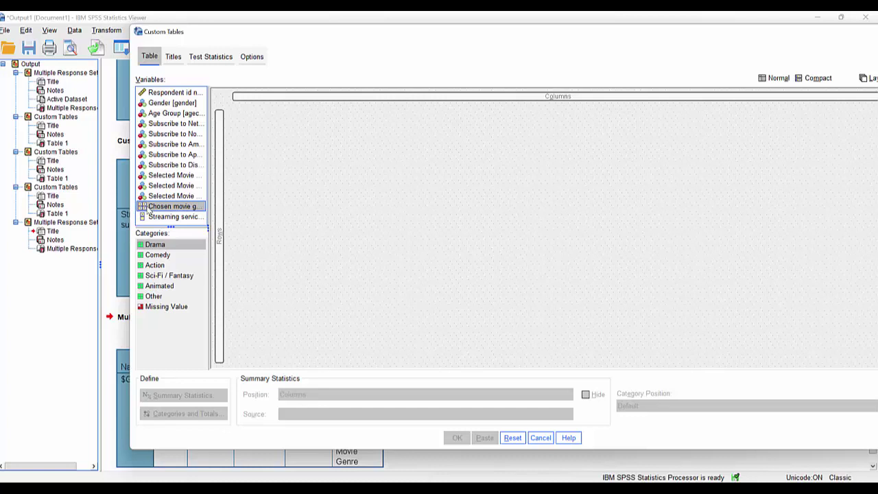
{"action": "left_click_drag", "start_coordinate": [148, 210], "coordinate": [220, 192]}
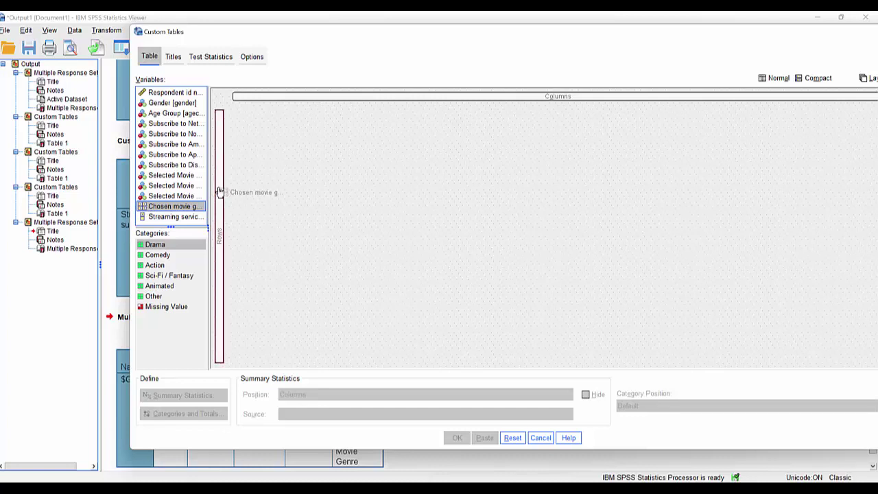
{"action": "left_click_drag", "start_coordinate": [220, 192], "coordinate": [220, 191]}
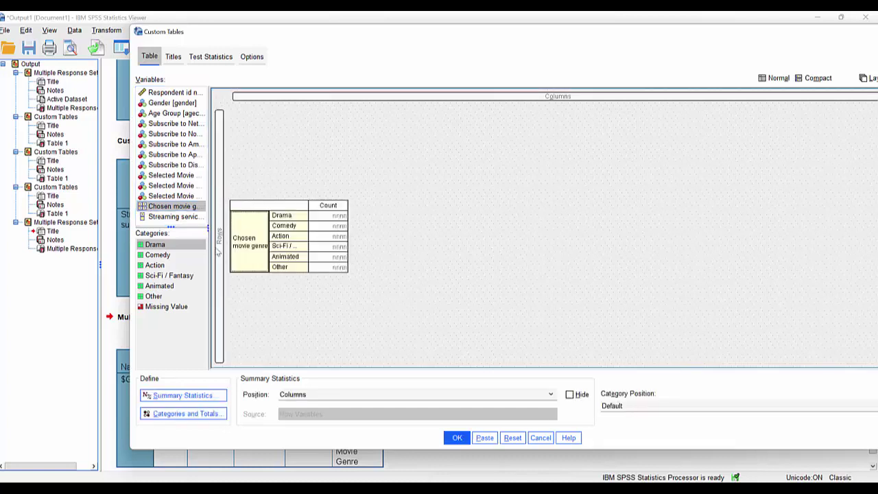
Replace Count with the Responses statistic, labelled 'Choices'.
{"action": "left_click", "coordinate": [204, 394]}
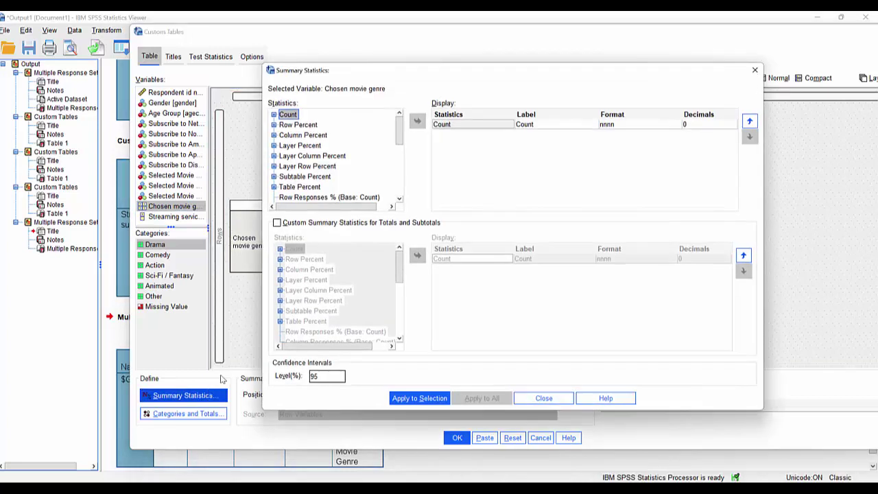
{"action": "left_click_drag", "start_coordinate": [399, 137], "coordinate": [398, 196]}
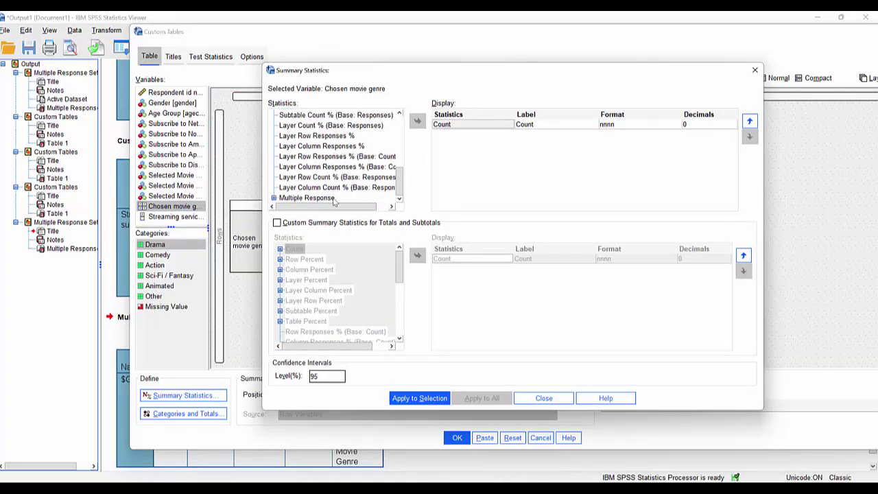
{"action": "left_click", "coordinate": [307, 199]}
{"action": "left_click", "coordinate": [273, 198]}
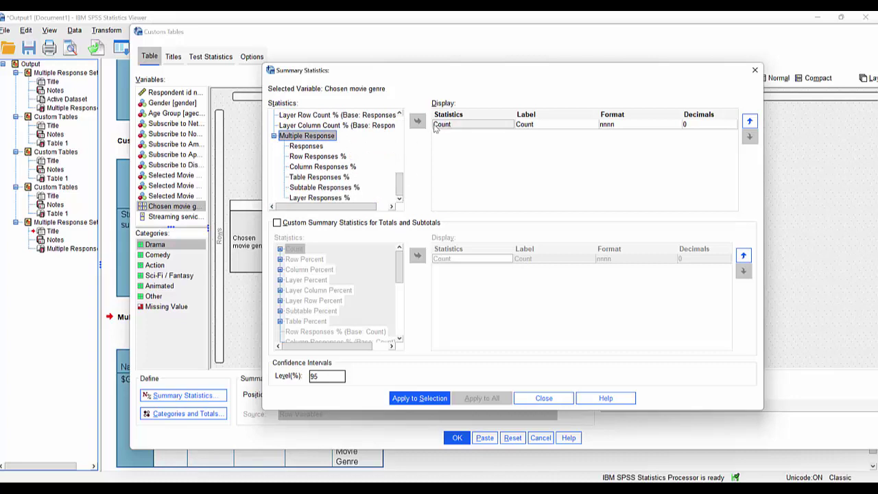
{"action": "left_click", "coordinate": [436, 128]}
{"action": "left_click", "coordinate": [417, 121]}
{"action": "left_click_drag", "start_coordinate": [402, 134], "coordinate": [401, 199]}
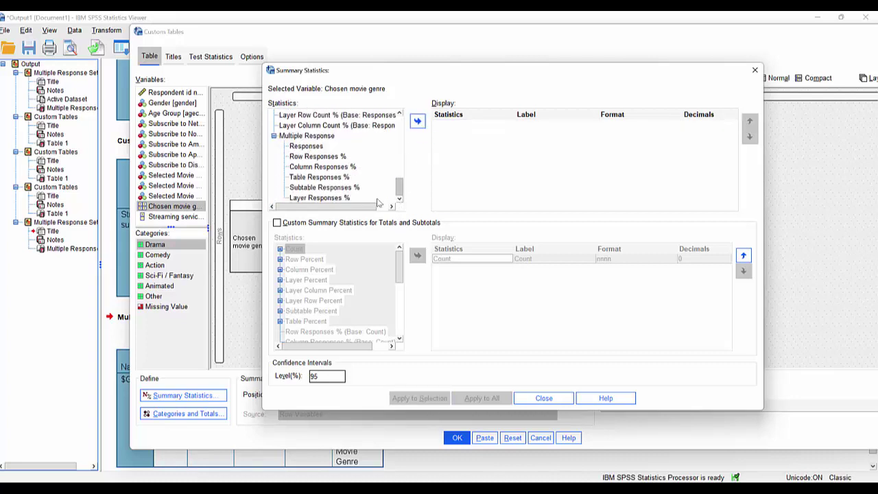
{"action": "left_click", "coordinate": [305, 146]}
{"action": "left_click", "coordinate": [417, 122]}
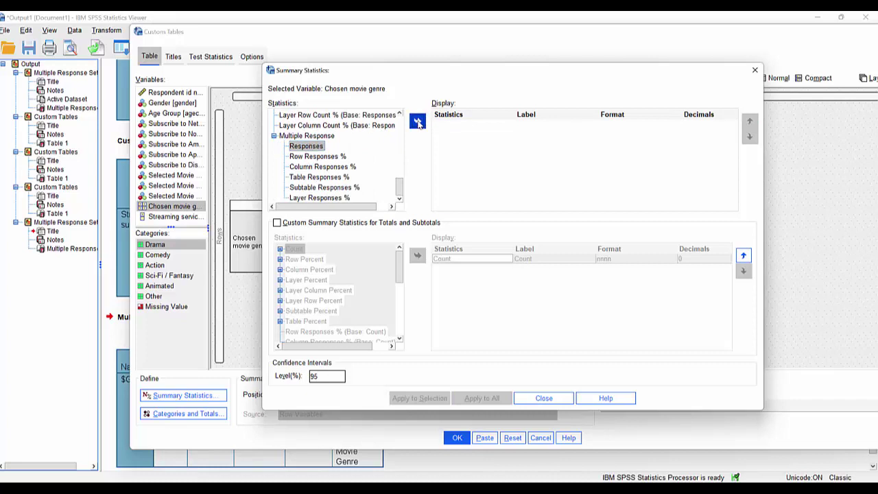
{"action": "left_click", "coordinate": [552, 124]}
{"action": "type", "text": "Choices"}
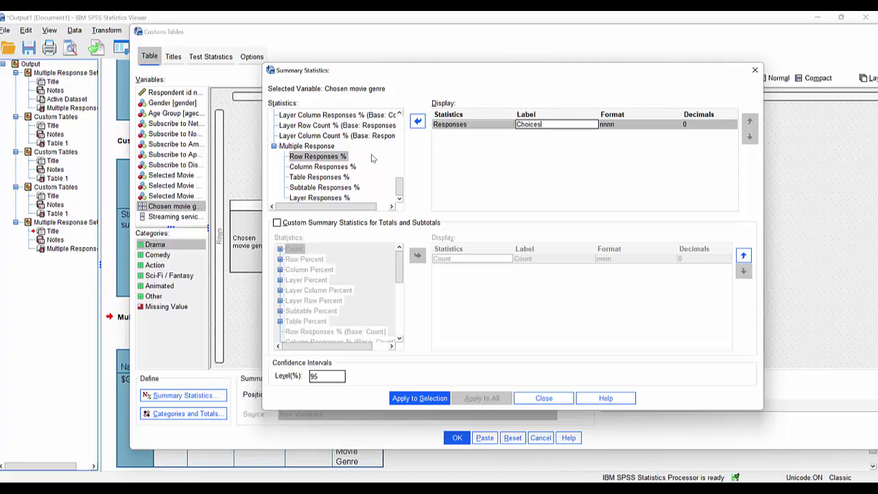
Add Column Responses % labelled 'Percentage choices' and apply the statistics to the genre set.
{"action": "left_click", "coordinate": [332, 168]}
{"action": "left_click", "coordinate": [417, 122]}
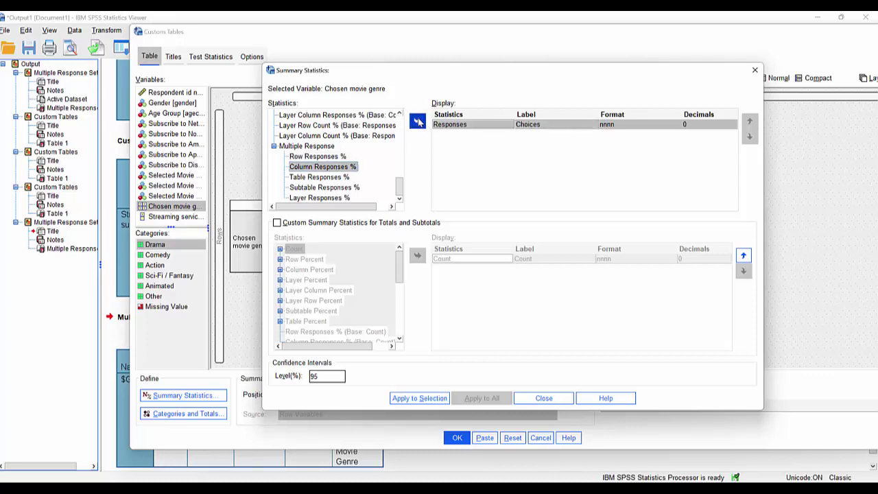
{"action": "left_click", "coordinate": [540, 137]}
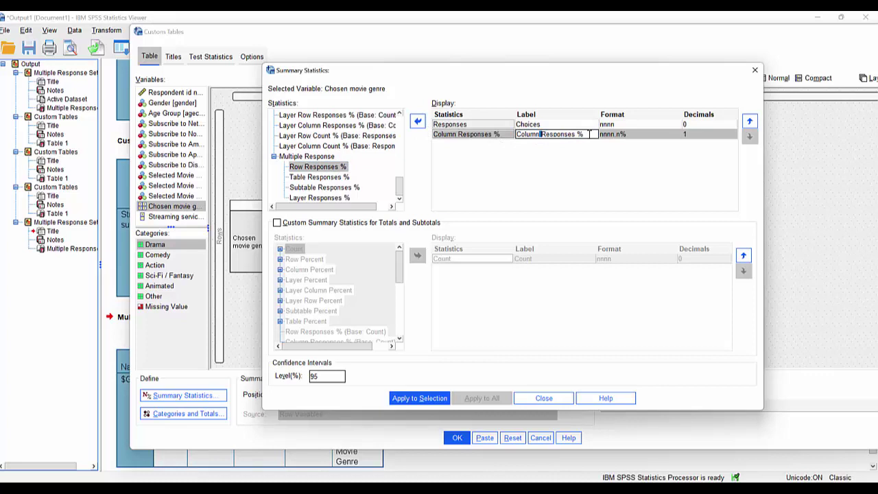
{"action": "type", "text": "Percentage choices"}
{"action": "left_click", "coordinate": [417, 396]}
{"action": "left_click", "coordinate": [543, 398]}
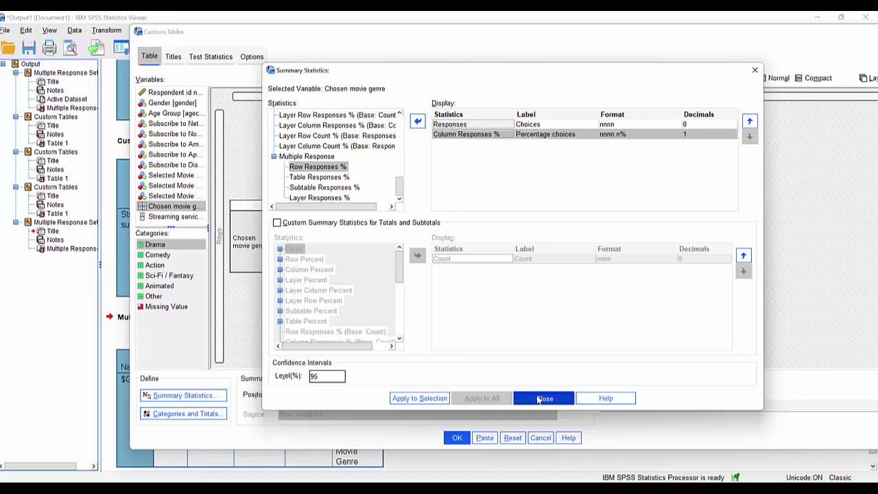
Sort genres by Responses ($Genre) descending with a Total, split columns by Age Group, and run.
{"action": "left_click", "coordinate": [160, 415]}
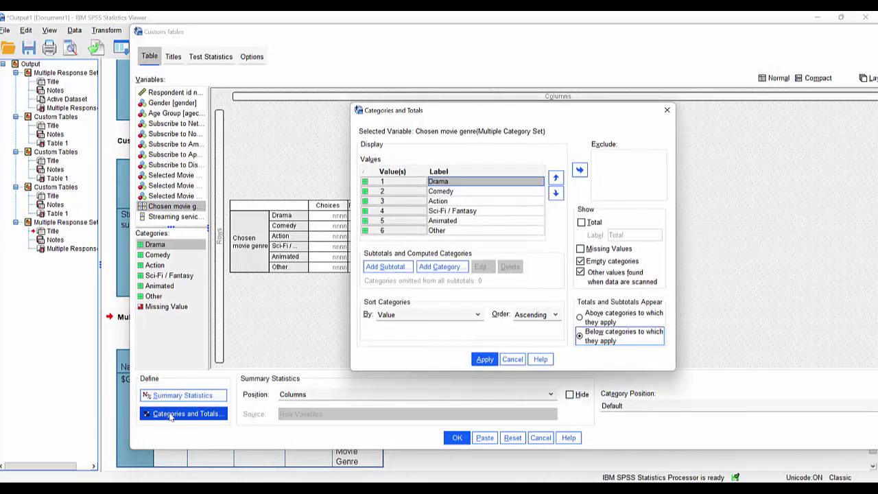
{"action": "left_click", "coordinate": [453, 315]}
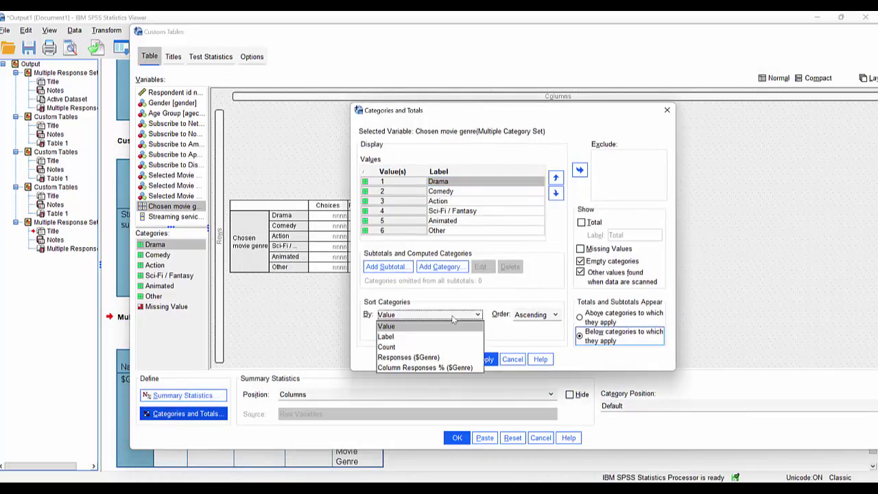
{"action": "left_click", "coordinate": [426, 360]}
{"action": "left_click", "coordinate": [527, 317]}
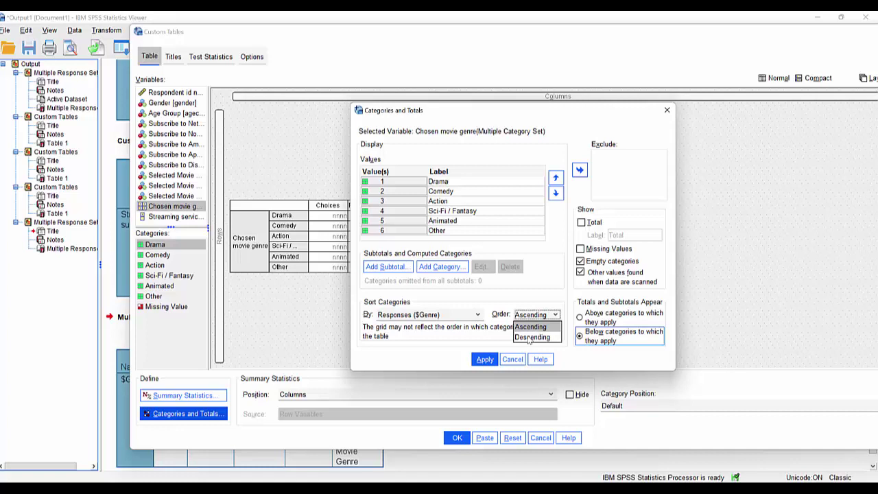
{"action": "left_click", "coordinate": [529, 338]}
{"action": "left_click", "coordinate": [580, 222]}
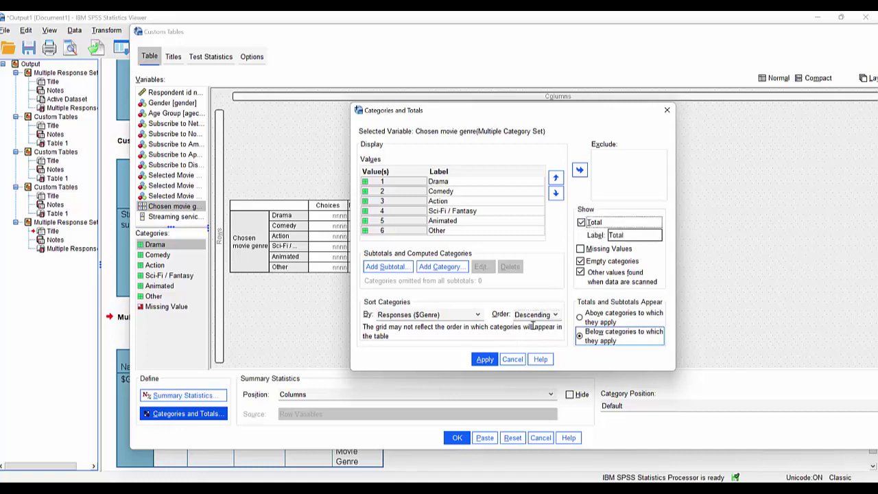
{"action": "left_click", "coordinate": [484, 359]}
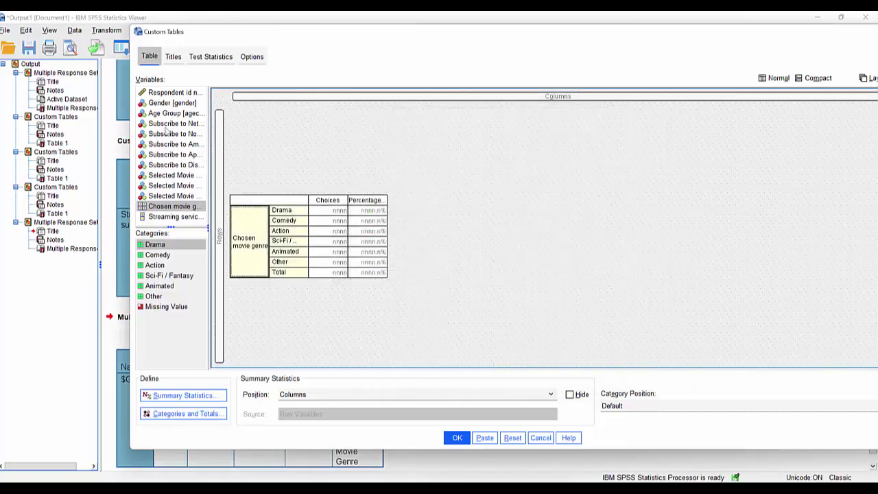
{"action": "left_click_drag", "start_coordinate": [157, 112], "coordinate": [303, 99]}
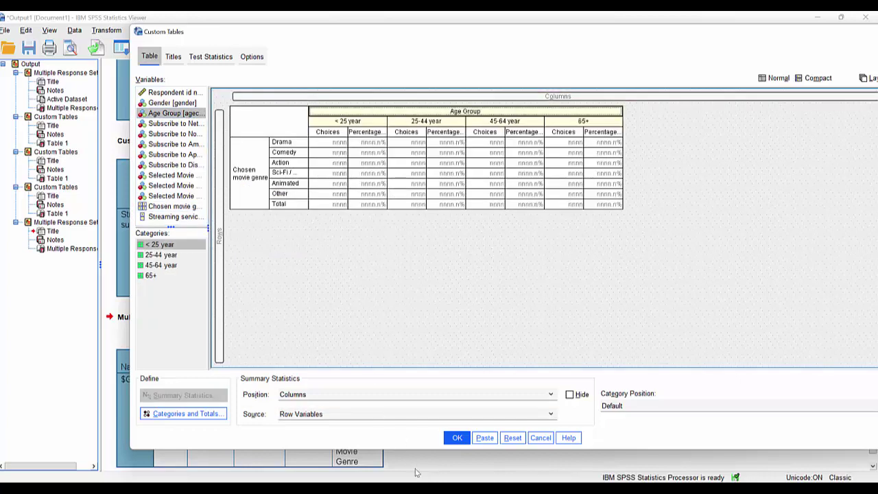
{"action": "left_click", "coordinate": [456, 437]}
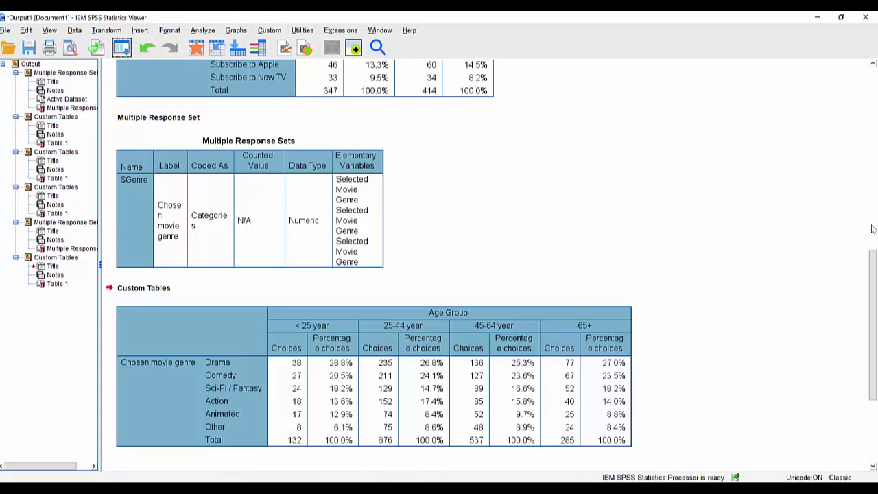
In the Pivot Table Editor, widen each age group's Percentage choices column, including < 25, 25-44 and 65+.
{"action": "left_click", "coordinate": [335, 362]}
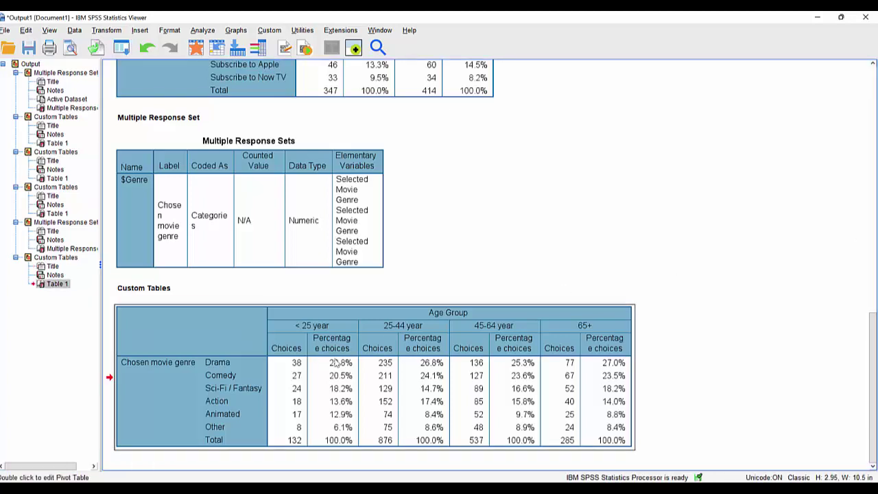
{"action": "double_click", "coordinate": [335, 362]}
{"action": "left_click_drag", "start_coordinate": [415, 206], "coordinate": [418, 205]}
{"action": "left_click_drag", "start_coordinate": [510, 199], "coordinate": [511, 199]}
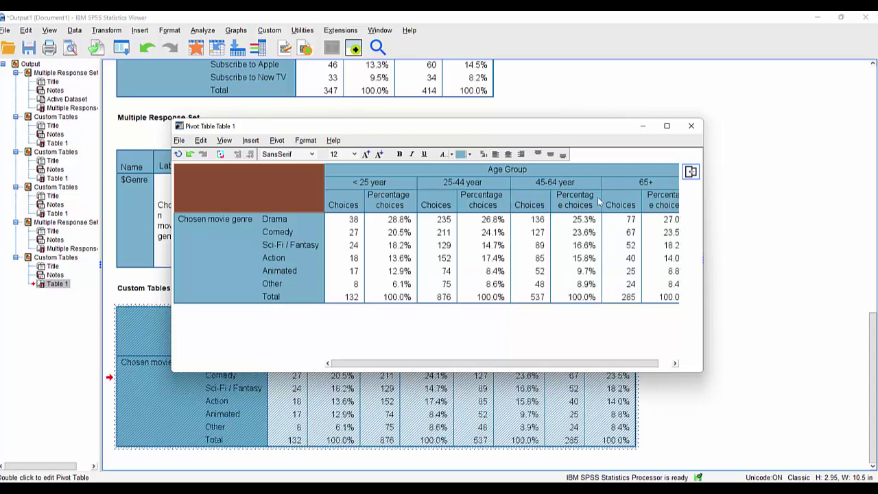
{"action": "left_click_drag", "start_coordinate": [599, 197], "coordinate": [602, 197]}
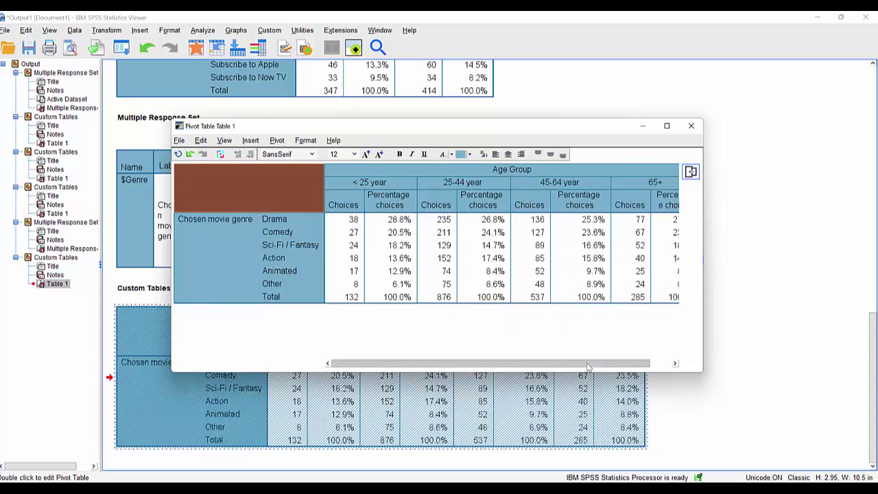
{"action": "left_click", "coordinate": [674, 362]}
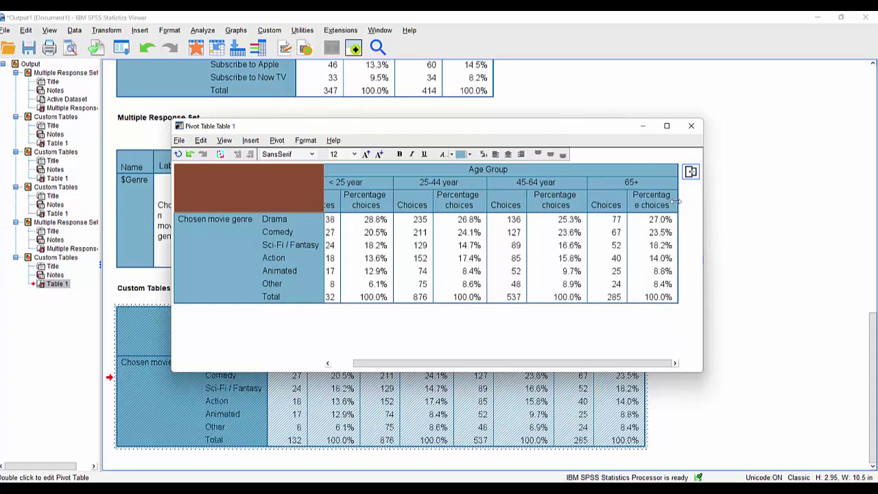
{"action": "left_click_drag", "start_coordinate": [675, 200], "coordinate": [687, 201]}
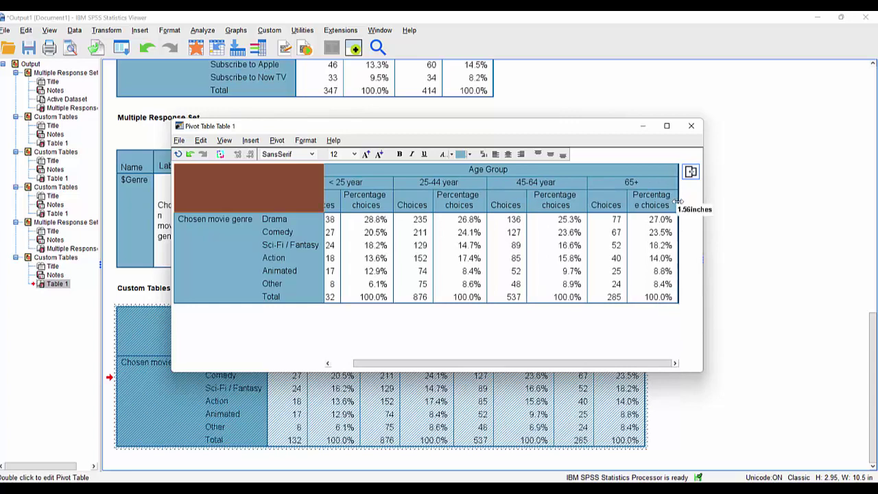
{"action": "left_click", "coordinate": [690, 126]}
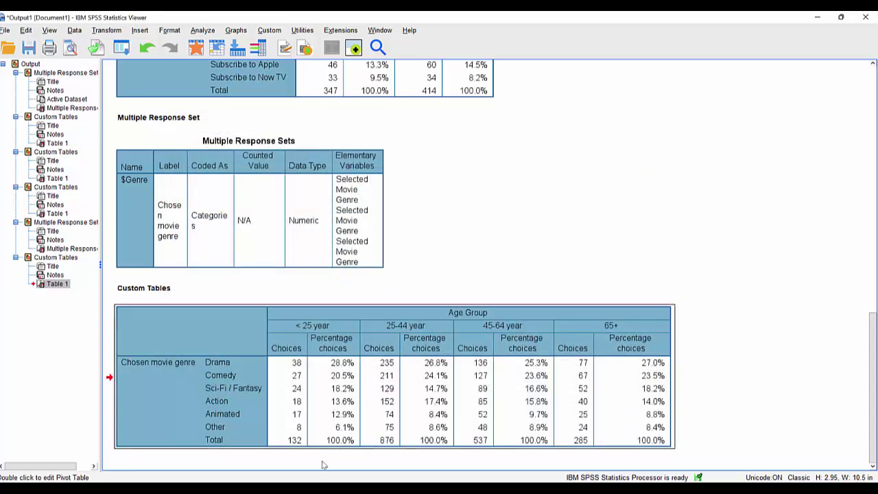